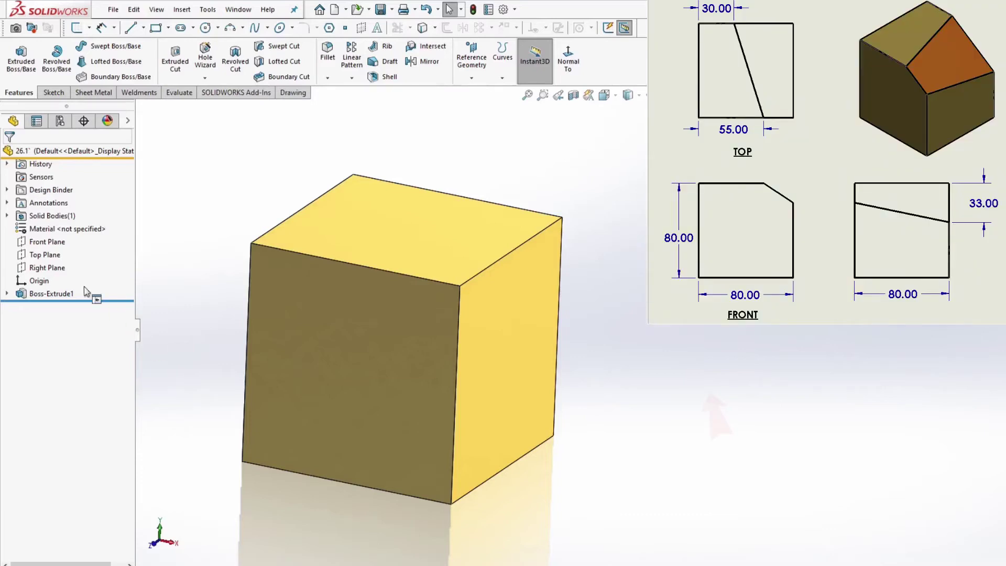
Start a new sketch on the cube's top face, viewed straight down
{"action": "left_click", "coordinate": [50, 254]}
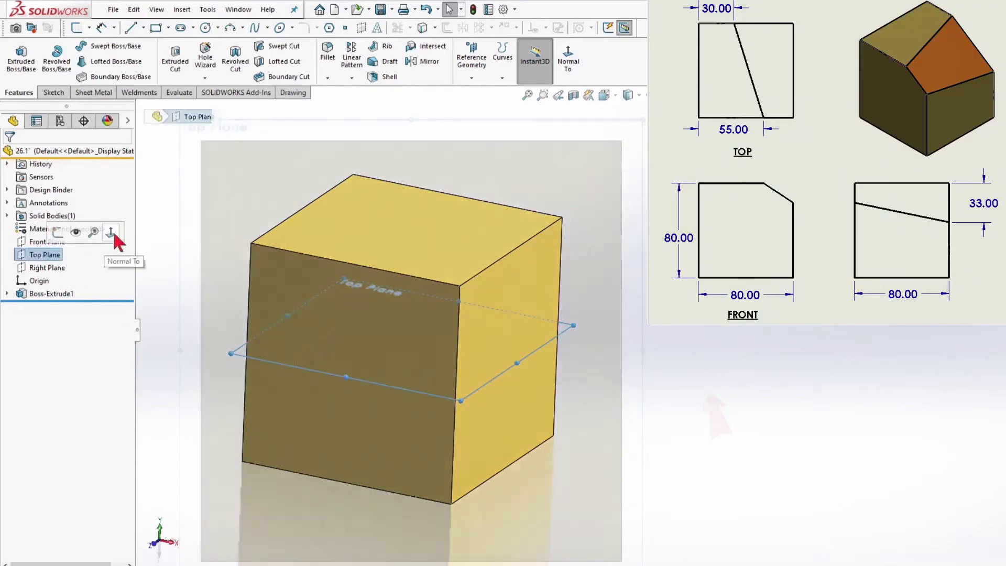
{"action": "left_click", "coordinate": [92, 231]}
{"action": "left_click", "coordinate": [486, 308]}
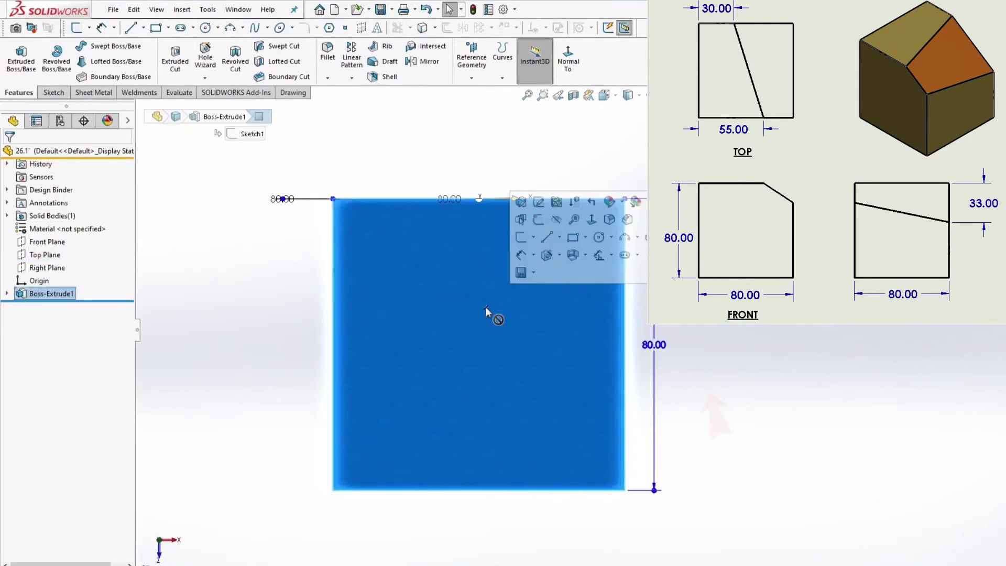
{"action": "left_click", "coordinate": [520, 271]}
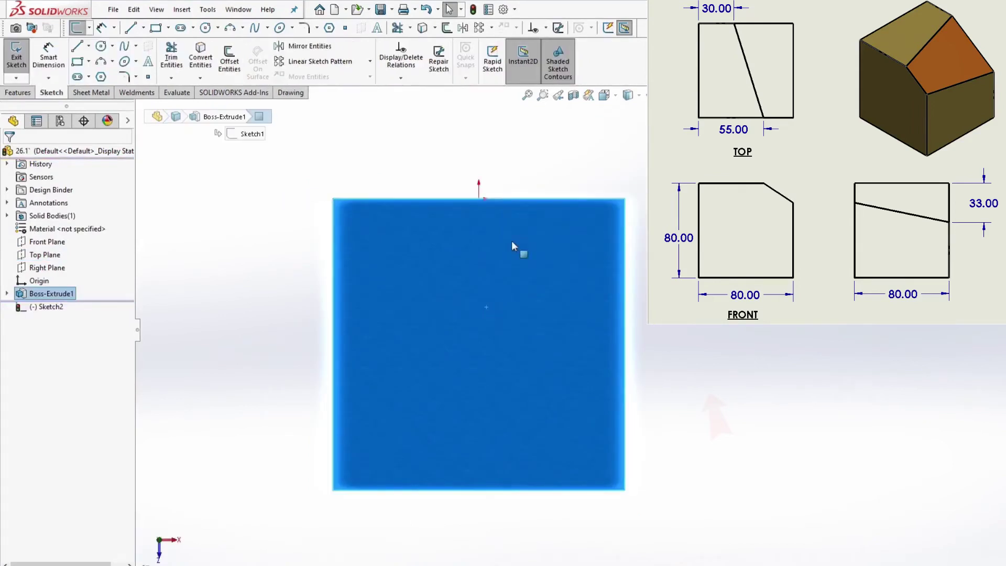
Draw a centerline from the lower-left corner along the bottom edge, dimensioned 55 mm
{"action": "right_click", "coordinate": [420, 282]}
{"action": "left_click", "coordinate": [469, 231]}
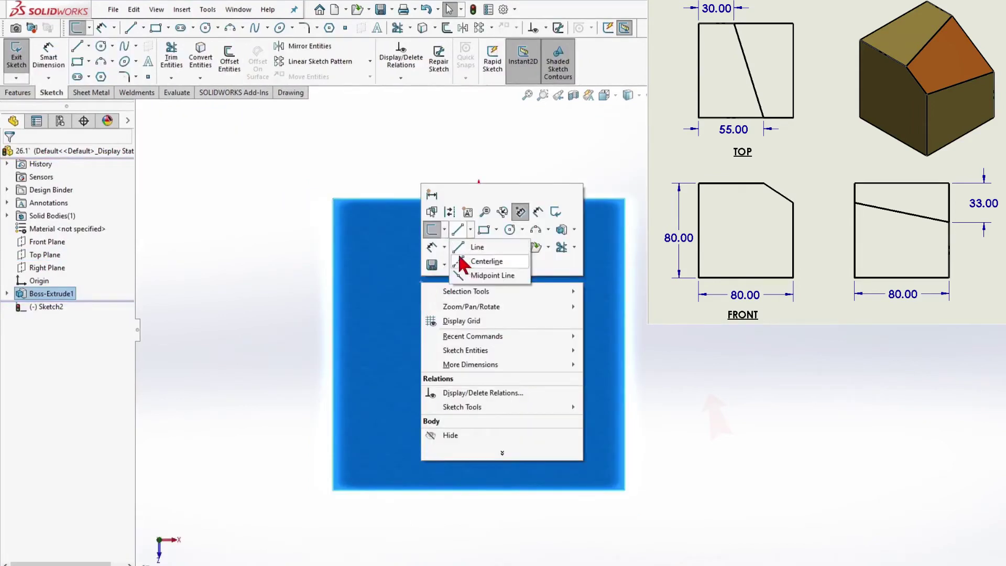
{"action": "left_click", "coordinate": [464, 261]}
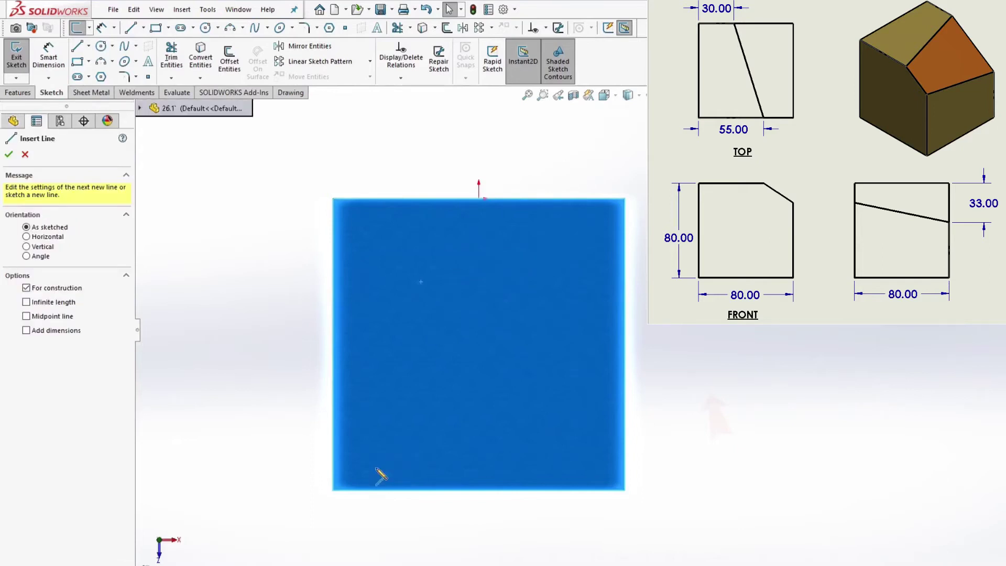
{"action": "left_click", "coordinate": [333, 490]}
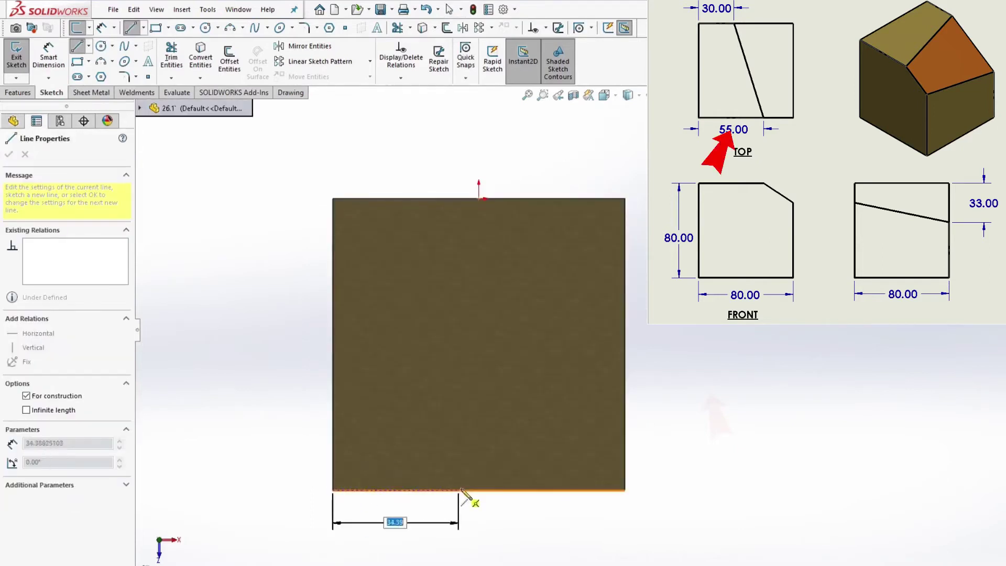
{"action": "left_click", "coordinate": [492, 490]}
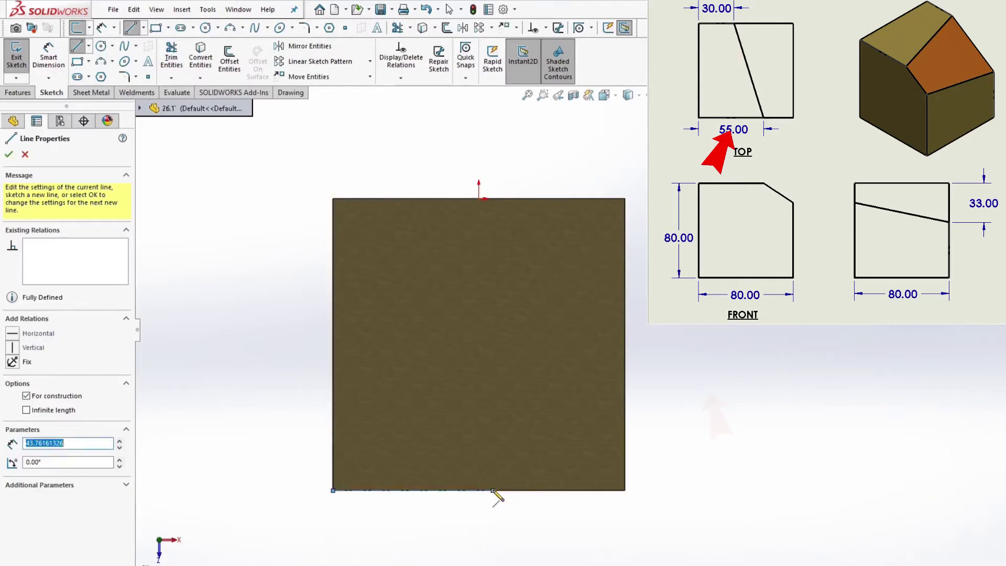
{"action": "right_click", "coordinate": [493, 491]}
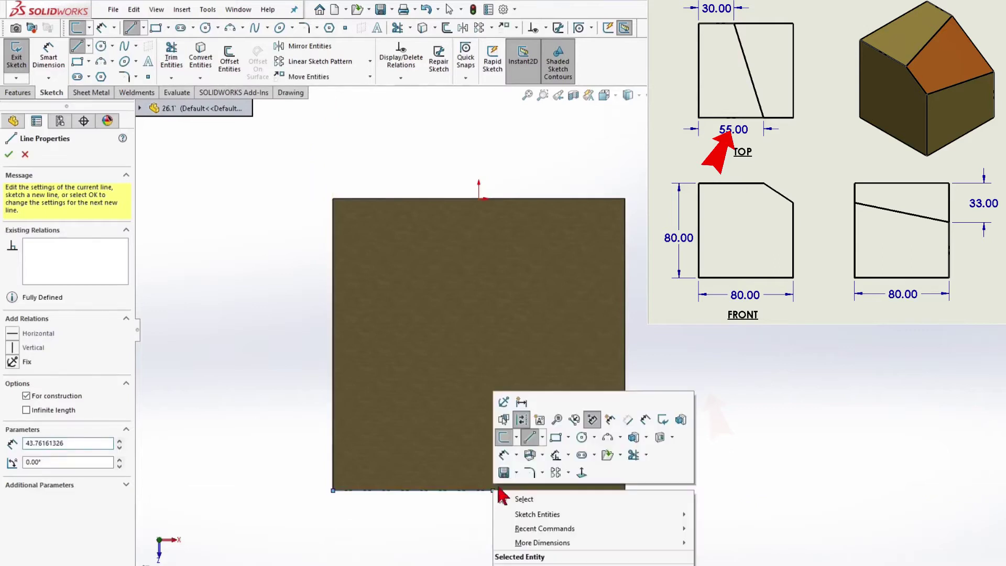
{"action": "left_click", "coordinate": [645, 419]}
{"action": "left_click", "coordinate": [422, 491]}
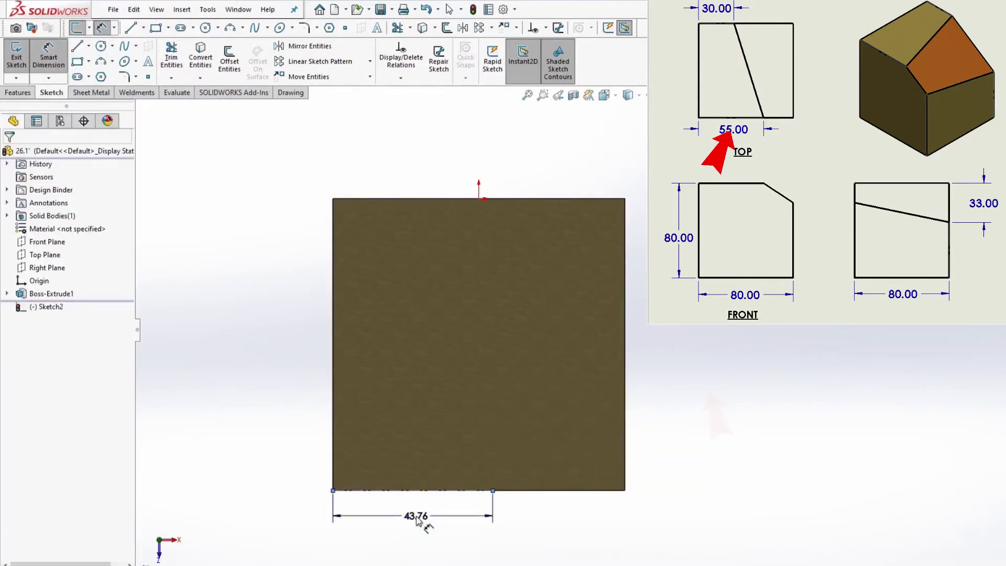
{"action": "left_click", "coordinate": [419, 519]}
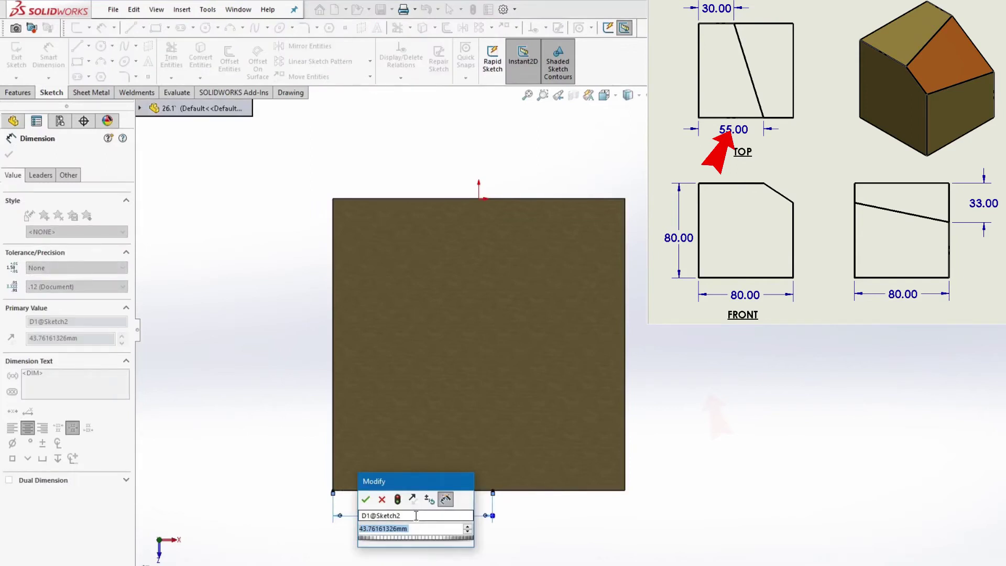
{"action": "type", "text": "55"}
{"action": "key", "text": "Return"}
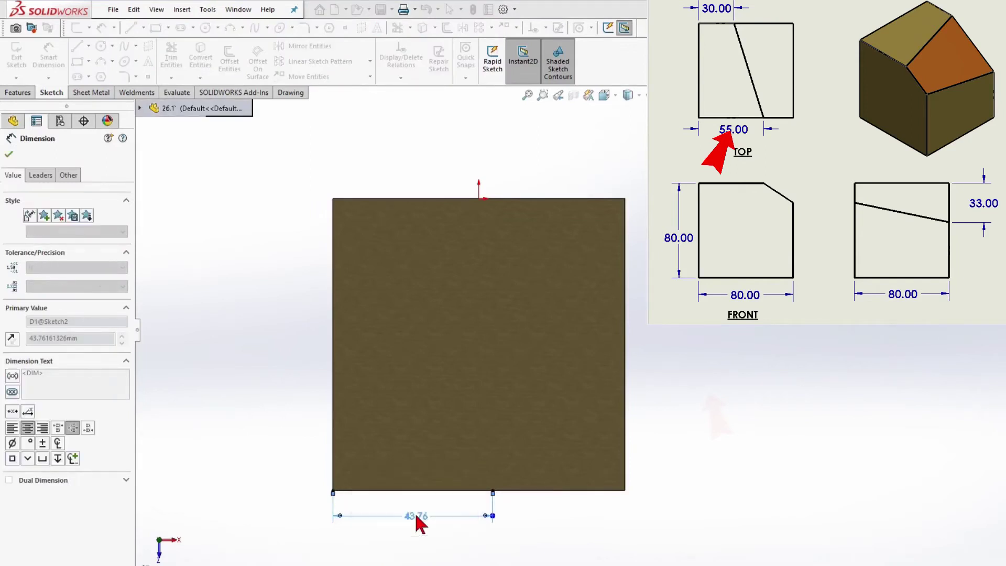
Draw a centerline from the top-left corner along the top edge, dimensioned 30 mm
{"action": "right_click", "coordinate": [406, 242]}
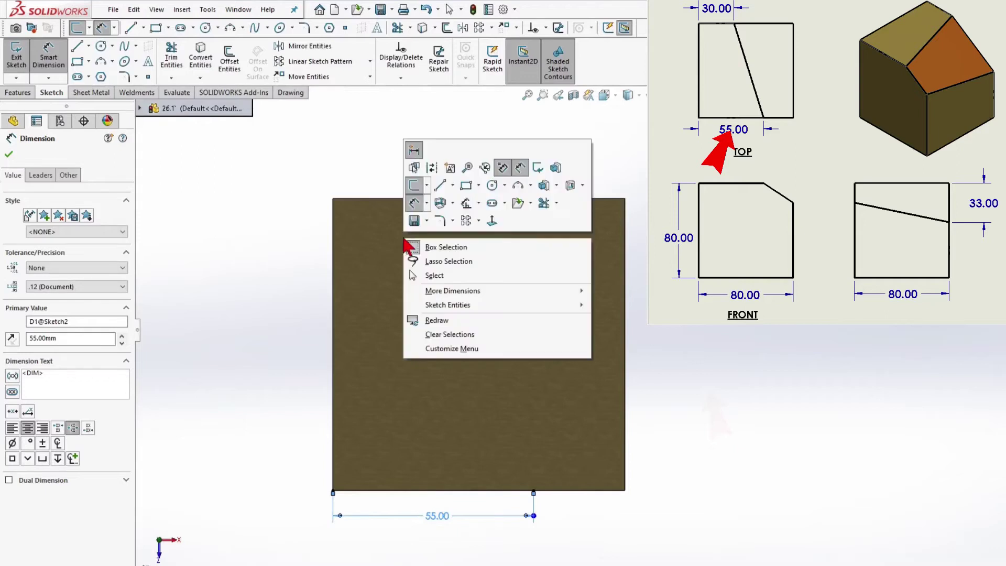
{"action": "left_click", "coordinate": [454, 188]}
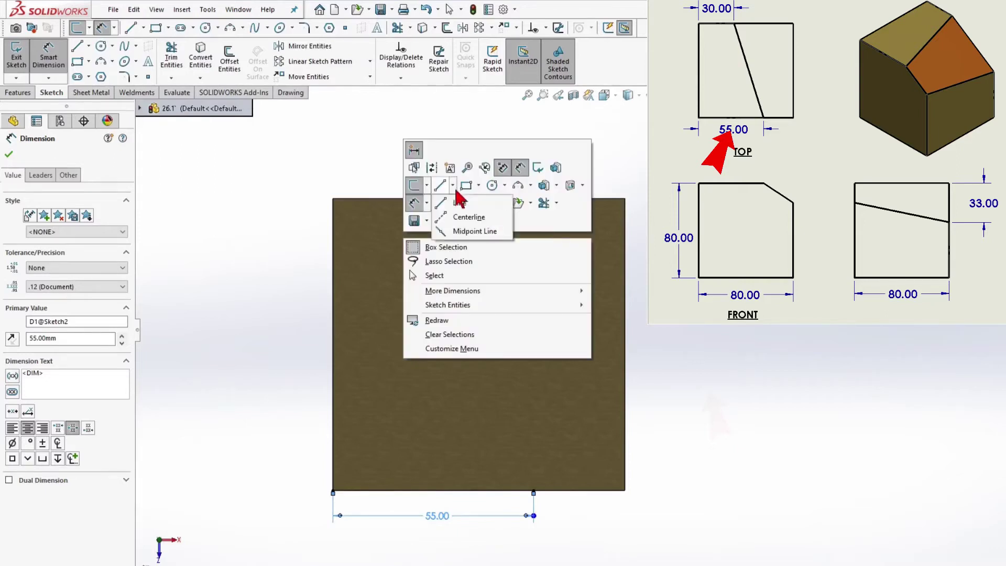
{"action": "left_click", "coordinate": [451, 217]}
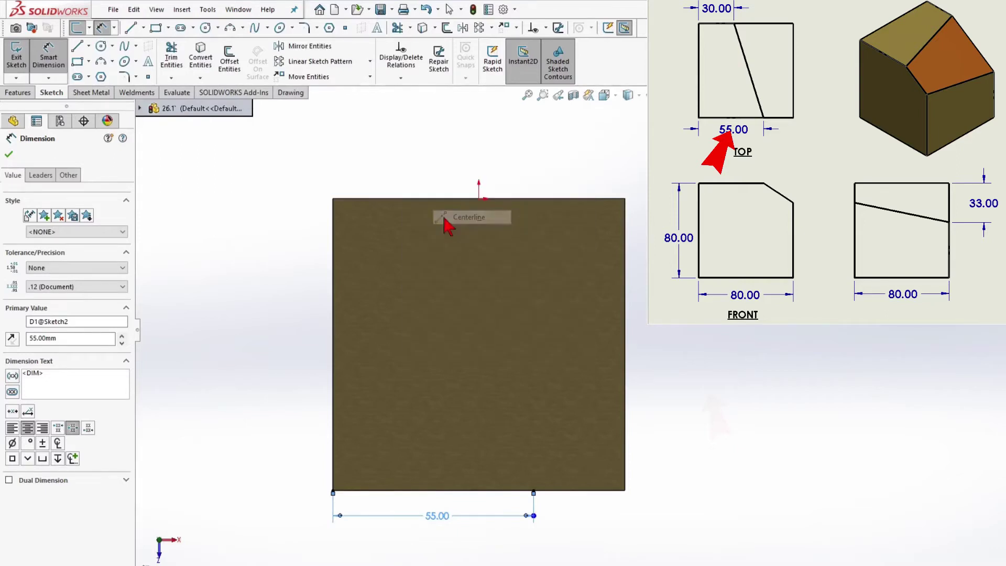
{"action": "left_click", "coordinate": [334, 199]}
{"action": "left_click", "coordinate": [442, 199]}
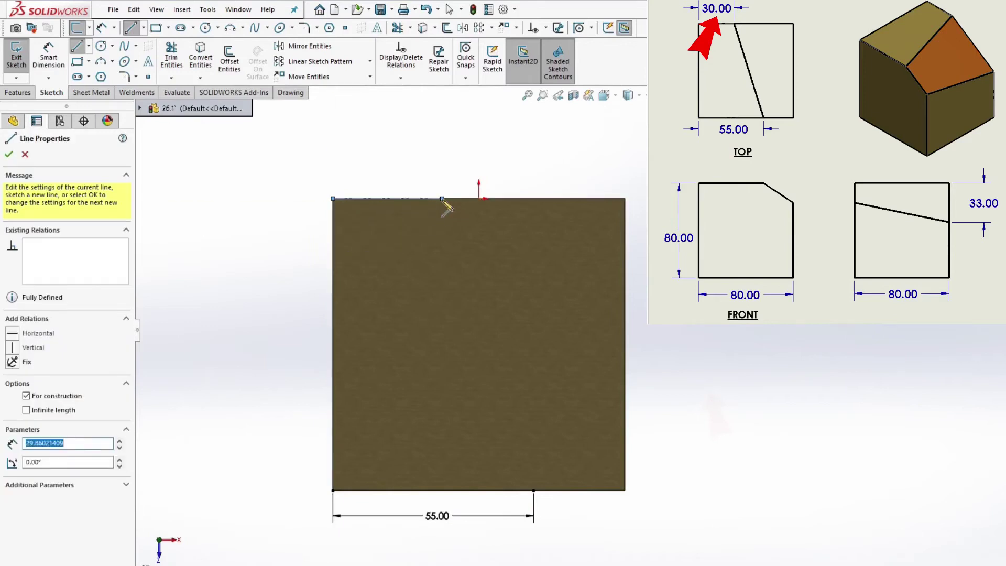
{"action": "right_click", "coordinate": [441, 198]}
{"action": "left_click", "coordinate": [574, 131]}
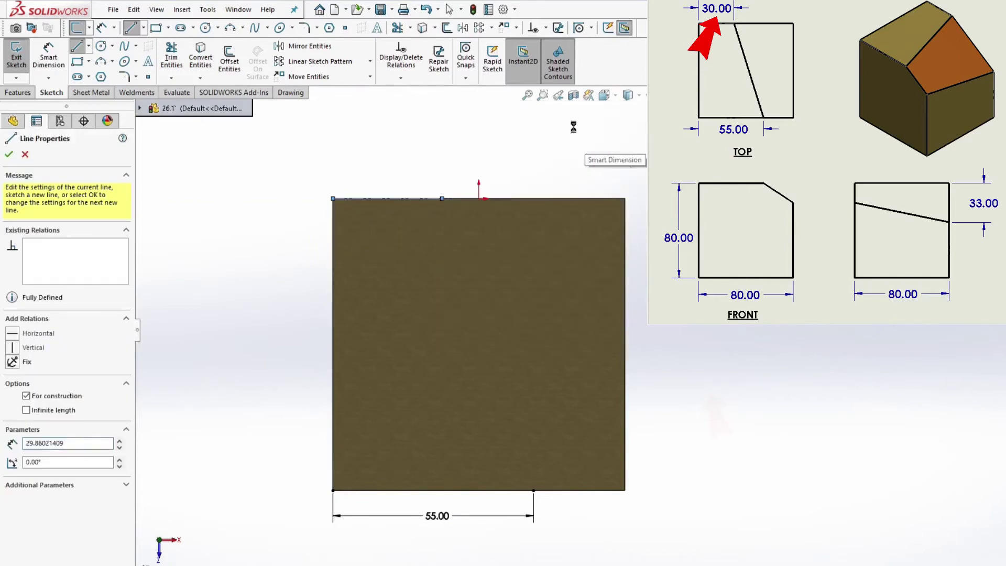
{"action": "left_click", "coordinate": [393, 198]}
{"action": "left_click", "coordinate": [401, 171]}
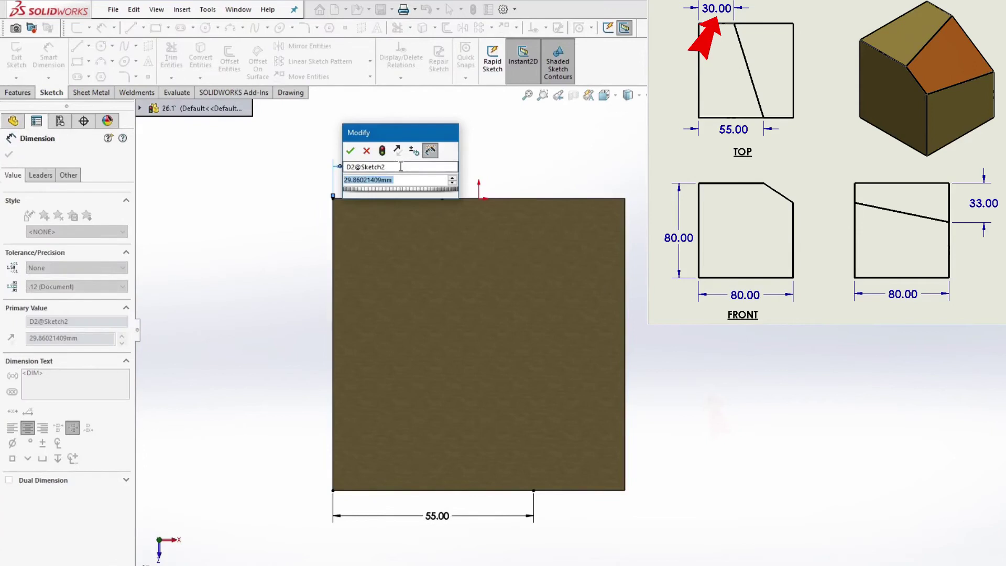
{"action": "type", "text": "30"}
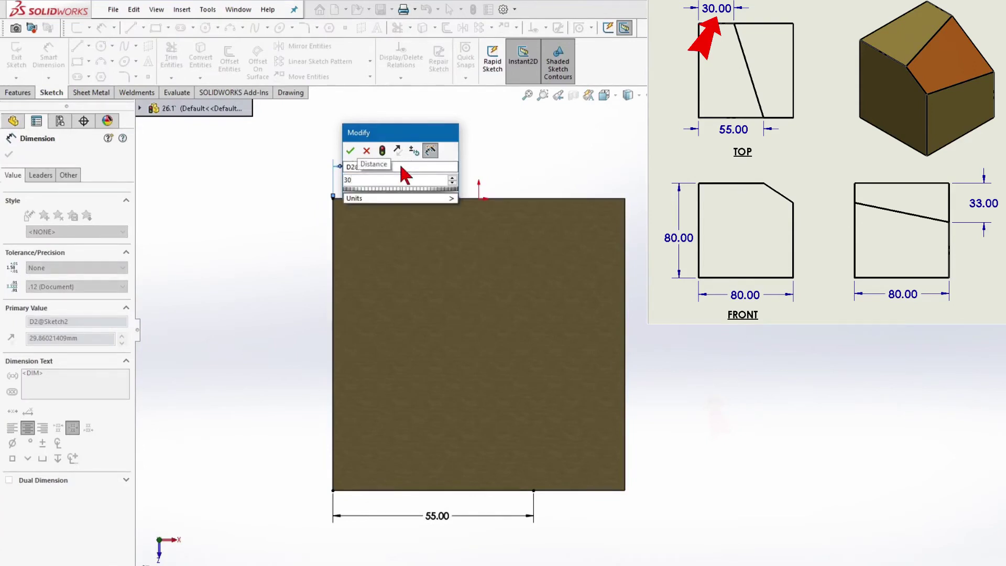
{"action": "key", "text": "Return"}
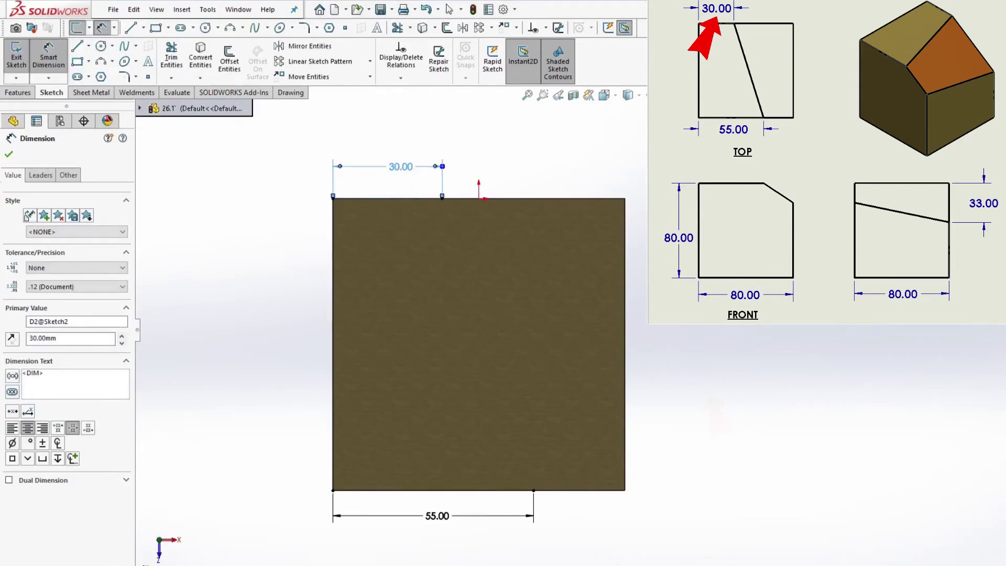
{"action": "left_click", "coordinate": [9, 154]}
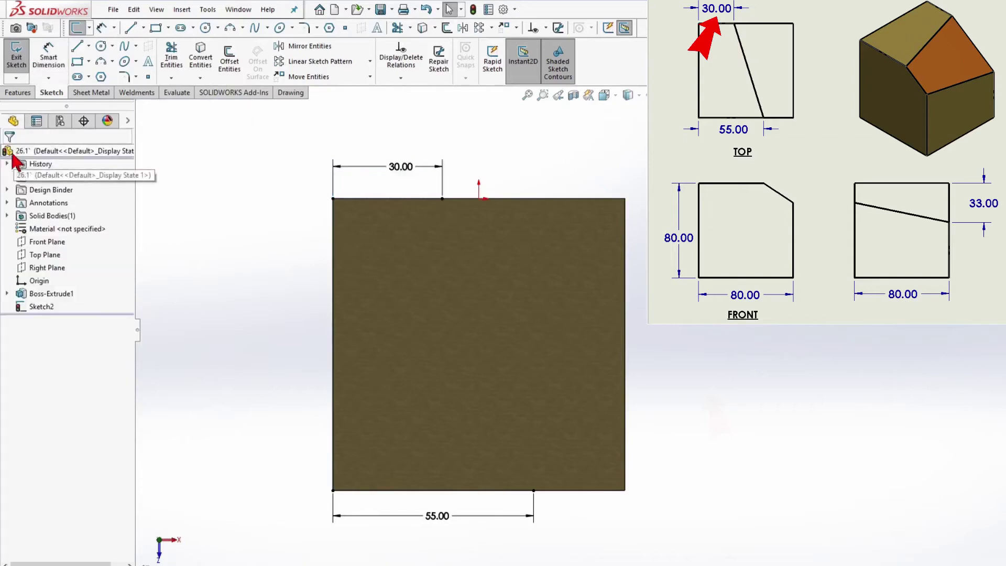
Exit the top sketch and start a new sketch on the cube's right face, viewed head-on
{"action": "right_click", "coordinate": [265, 260]}
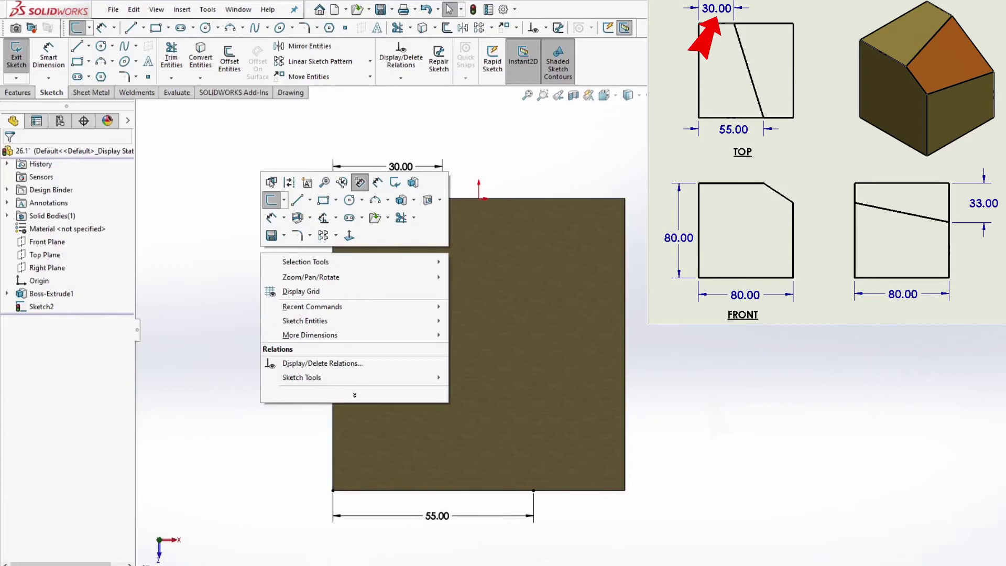
{"action": "left_click", "coordinate": [359, 182]}
{"action": "mouse_move", "coordinate": [596, 389]}
{"action": "middle_mouse_down"}
{"action": "mouse_move", "coordinate": [467, 375]}
{"action": "mouse_move", "coordinate": [364, 204]}
{"action": "mouse_move", "coordinate": [378, 322]}
{"action": "mouse_move", "coordinate": [406, 330]}
{"action": "middle_mouse_up"}
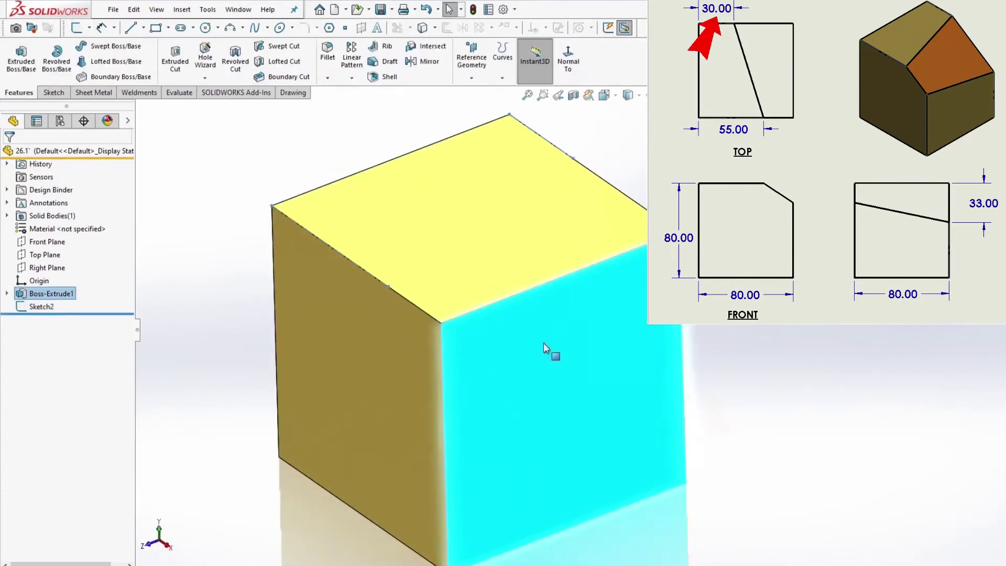
{"action": "right_click", "coordinate": [545, 349]}
{"action": "left_click", "coordinate": [633, 309]}
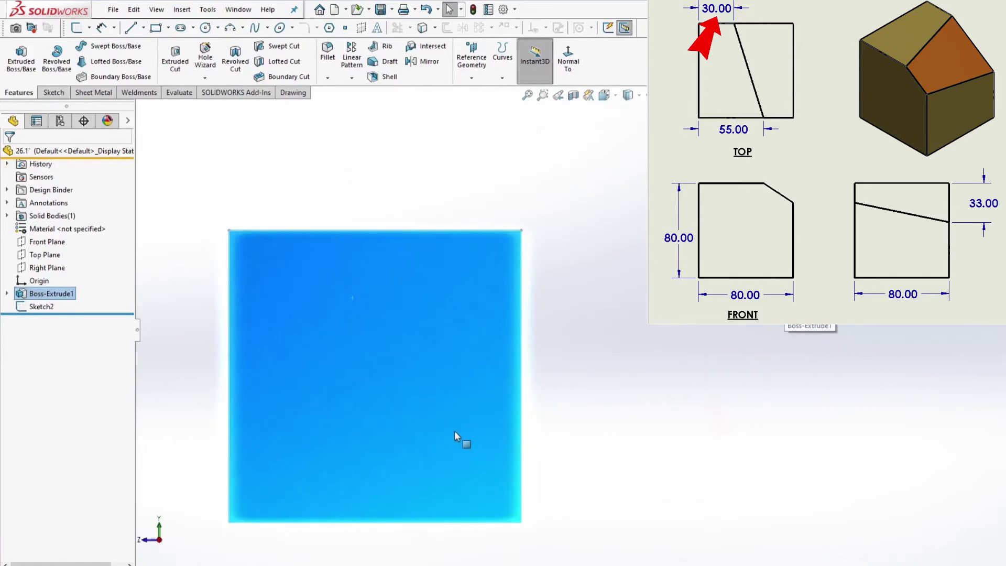
{"action": "right_click", "coordinate": [430, 370]}
{"action": "left_click", "coordinate": [439, 326]}
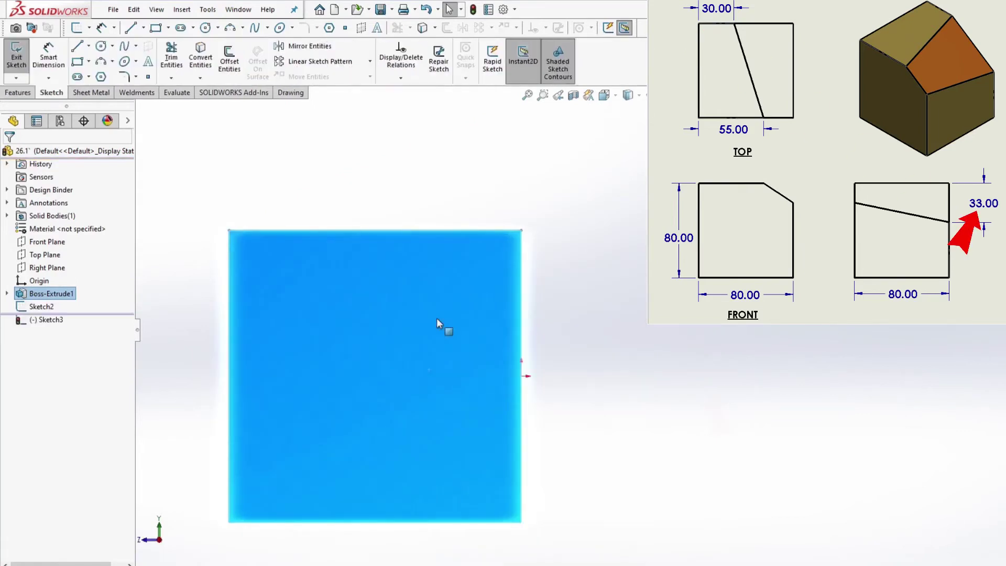
Draw a centerline down the right edge from the top-right corner, dimensioned 33 mm
{"action": "right_click", "coordinate": [442, 287]}
{"action": "left_click", "coordinate": [491, 233]}
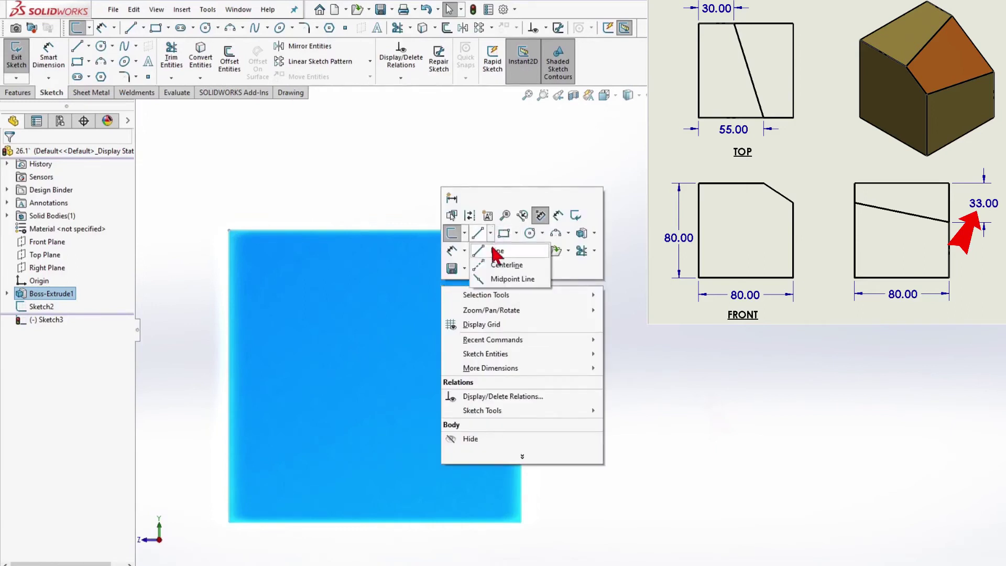
{"action": "left_click", "coordinate": [500, 262]}
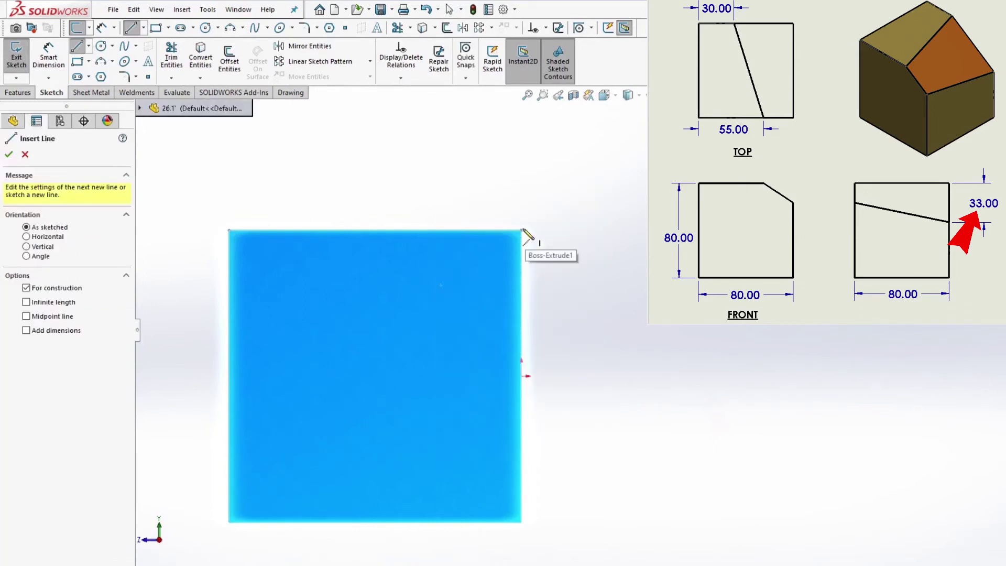
{"action": "left_click", "coordinate": [522, 230]}
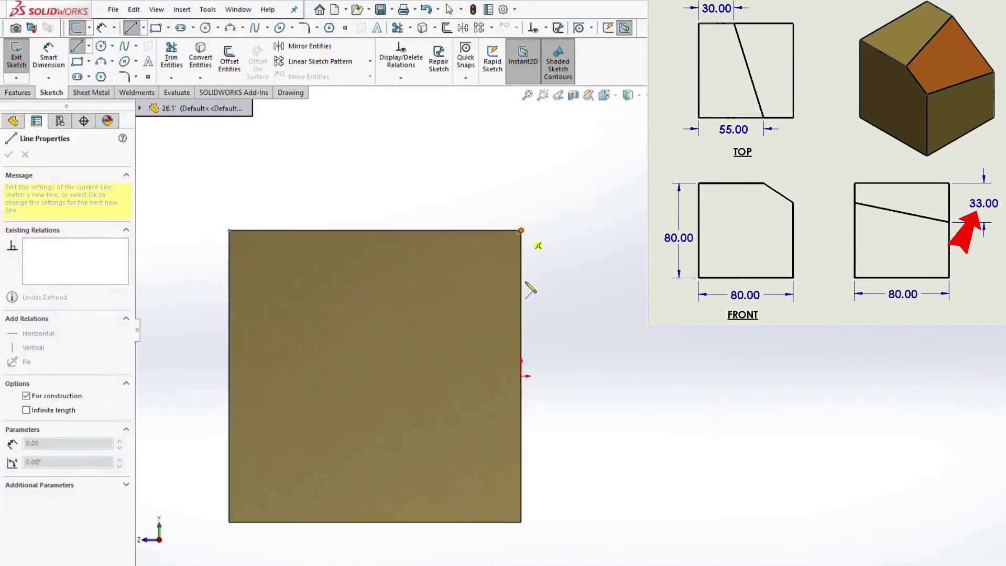
{"action": "left_click", "coordinate": [521, 343]}
{"action": "right_click", "coordinate": [522, 343]}
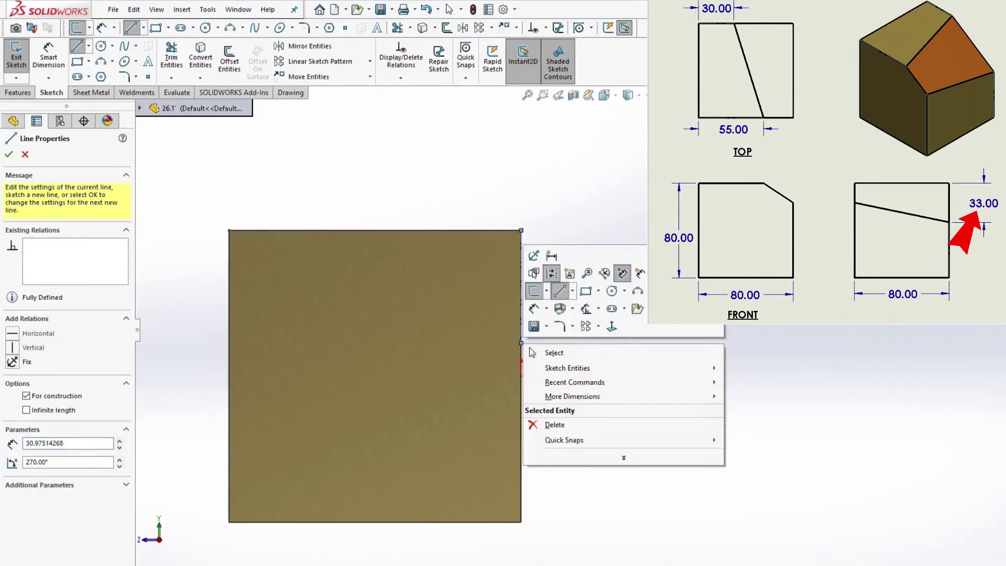
{"action": "left_click", "coordinate": [551, 255]}
{"action": "left_click", "coordinate": [521, 299]}
{"action": "left_click", "coordinate": [554, 297]}
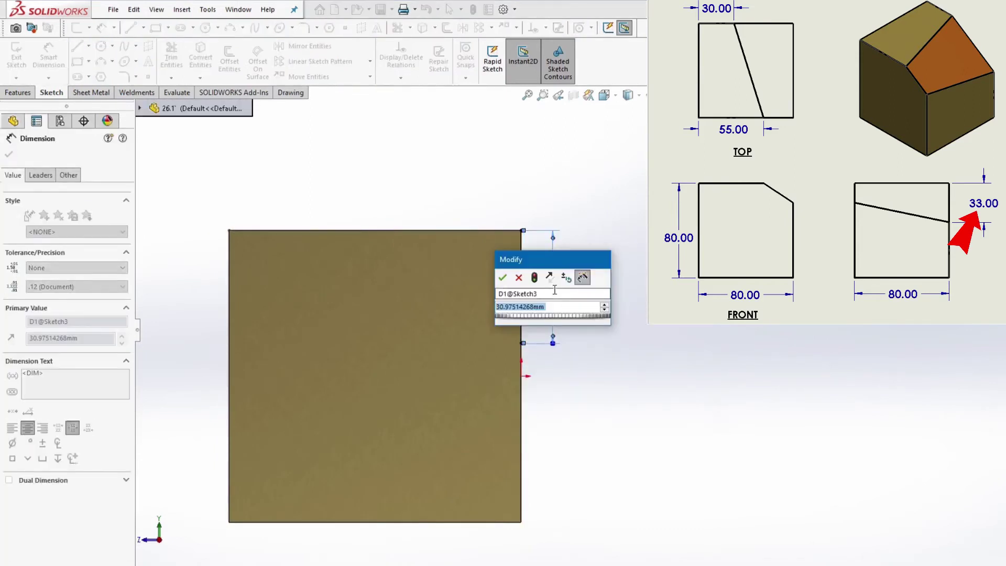
{"action": "type", "text": "33"}
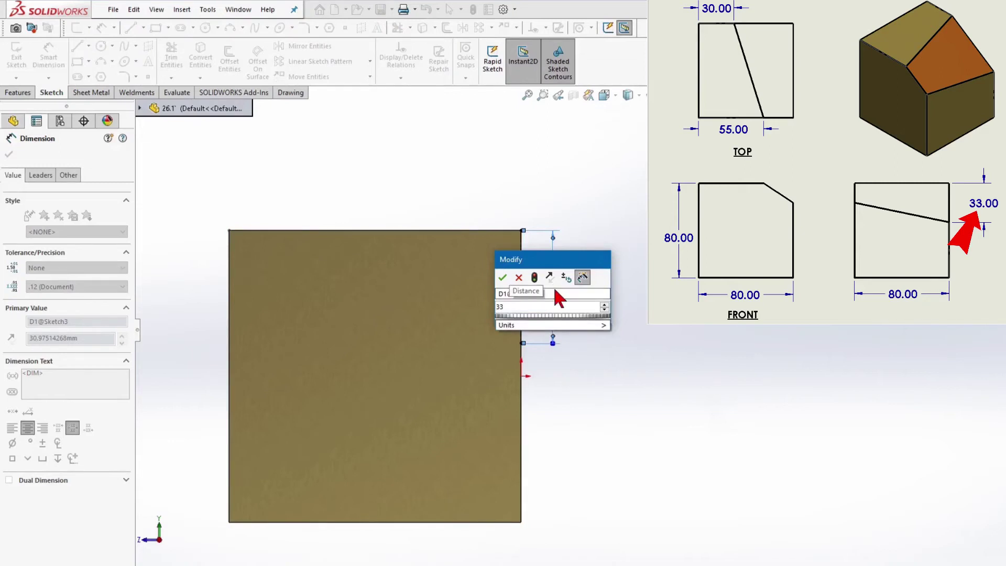
{"action": "key", "text": "Return"}
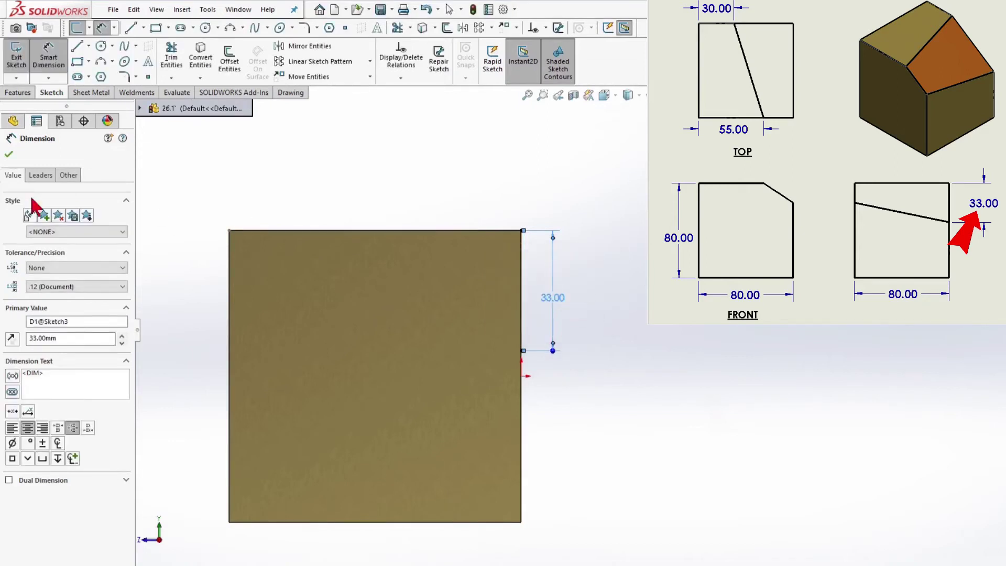
{"action": "left_click", "coordinate": [8, 154]}
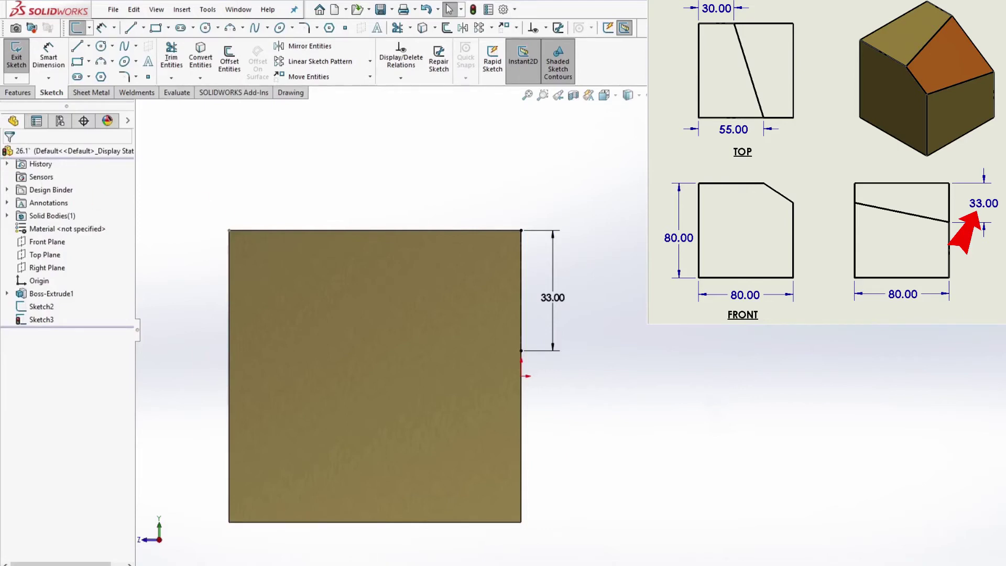
Create Plane1 through the two top-edge centerline endpoints and the 33 mm point on the side edge
{"action": "left_click", "coordinate": [16, 60]}
{"action": "mouse_move", "coordinate": [411, 307]}
{"action": "middle_mouse_down"}
{"action": "mouse_move", "coordinate": [440, 330]}
{"action": "mouse_move", "coordinate": [449, 391]}
{"action": "mouse_move", "coordinate": [503, 383]}
{"action": "middle_mouse_up"}
{"action": "middle_click_drag", "start_coordinate": [733, 261], "coordinate": [718, 270]}
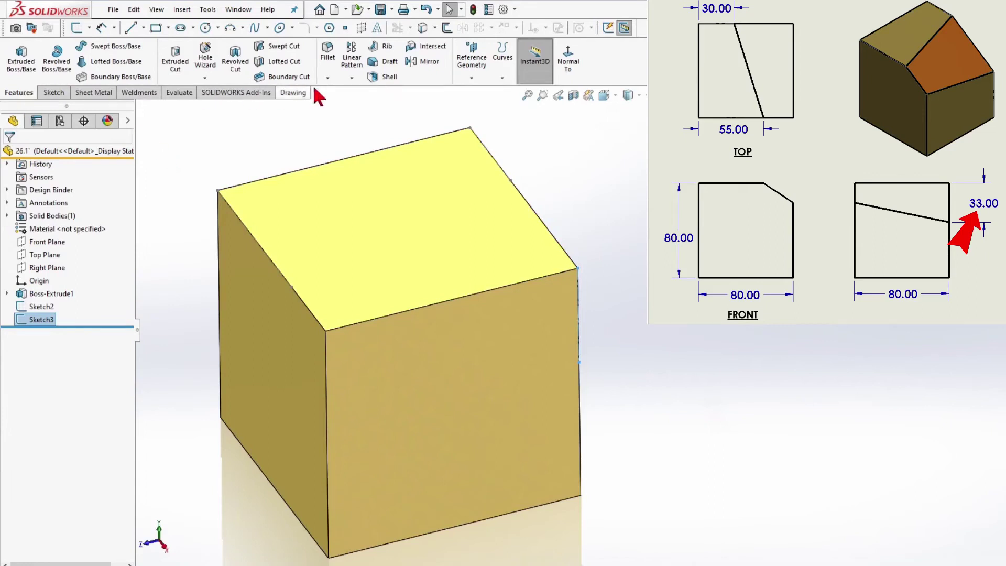
{"action": "left_click", "coordinate": [471, 77]}
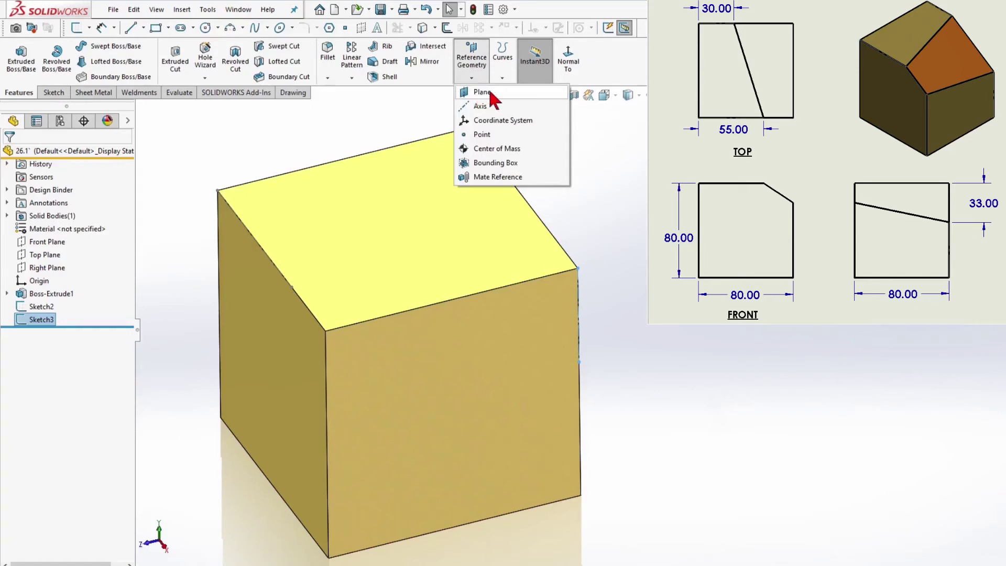
{"action": "left_click", "coordinate": [508, 92]}
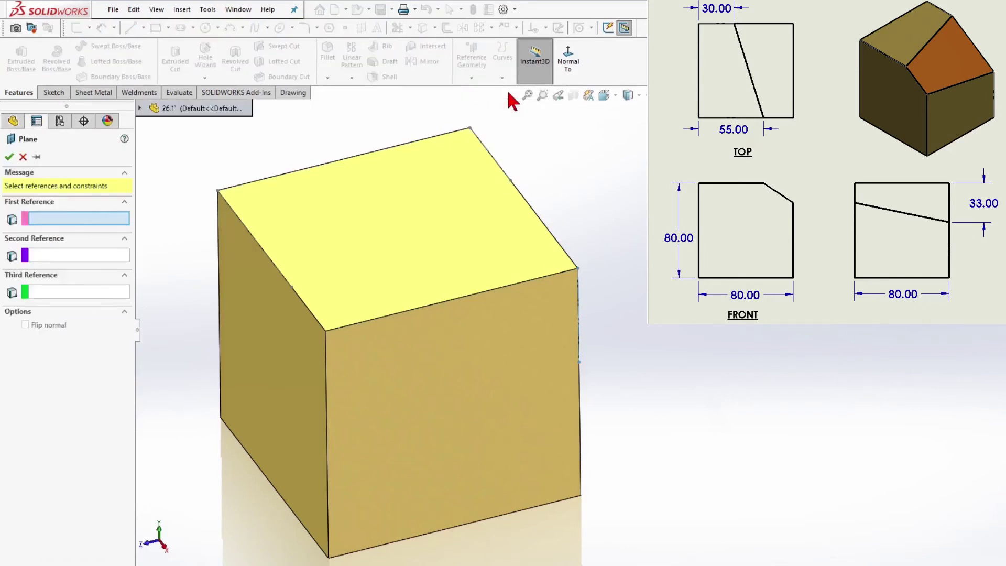
{"action": "left_click", "coordinate": [292, 288]}
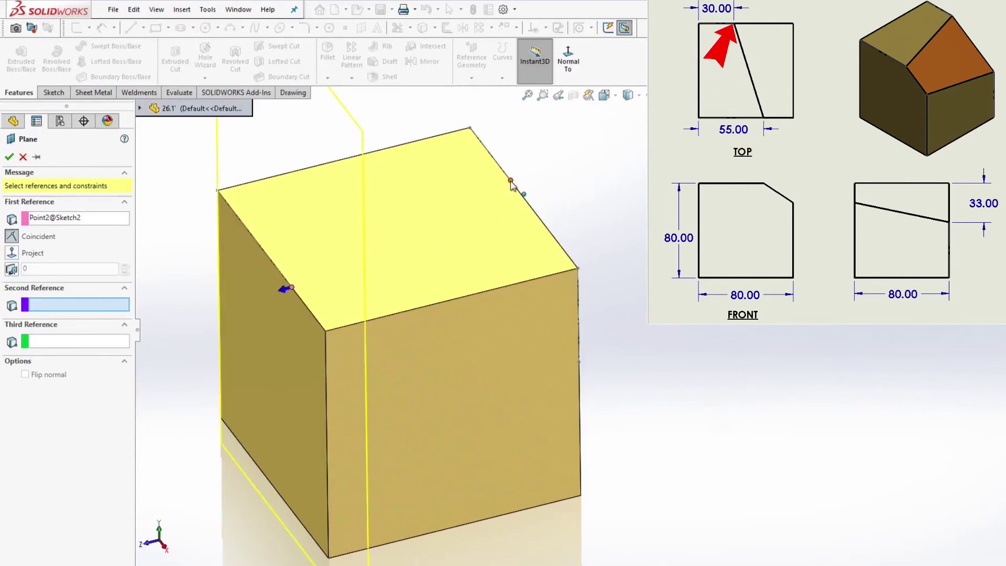
{"action": "left_click", "coordinate": [511, 181]}
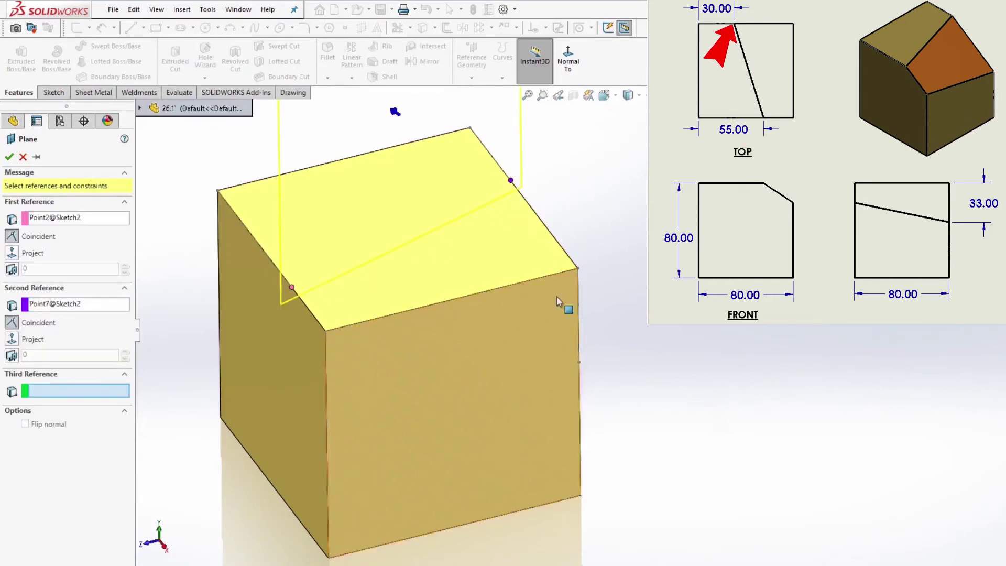
{"action": "left_click", "coordinate": [580, 364]}
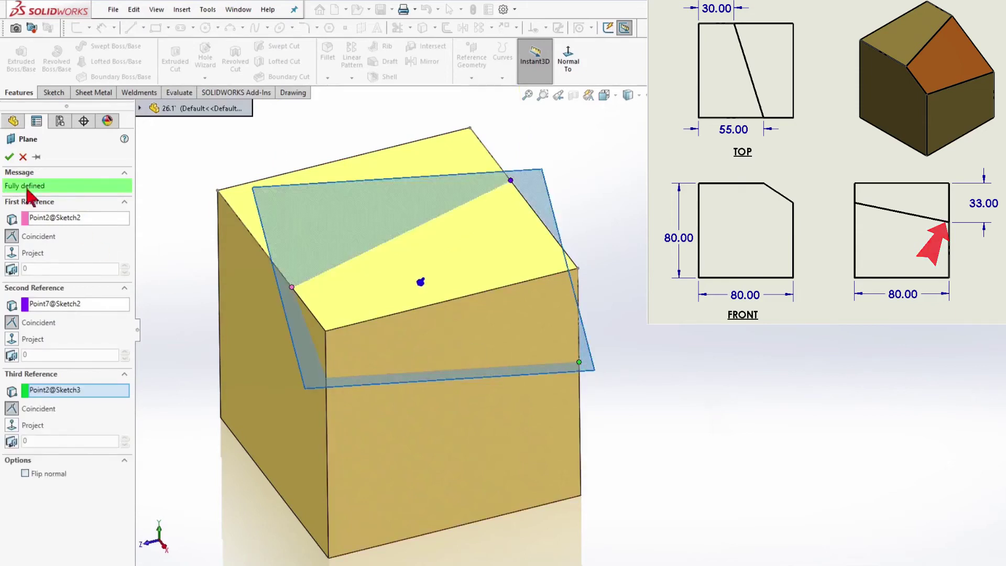
{"action": "left_click", "coordinate": [9, 157]}
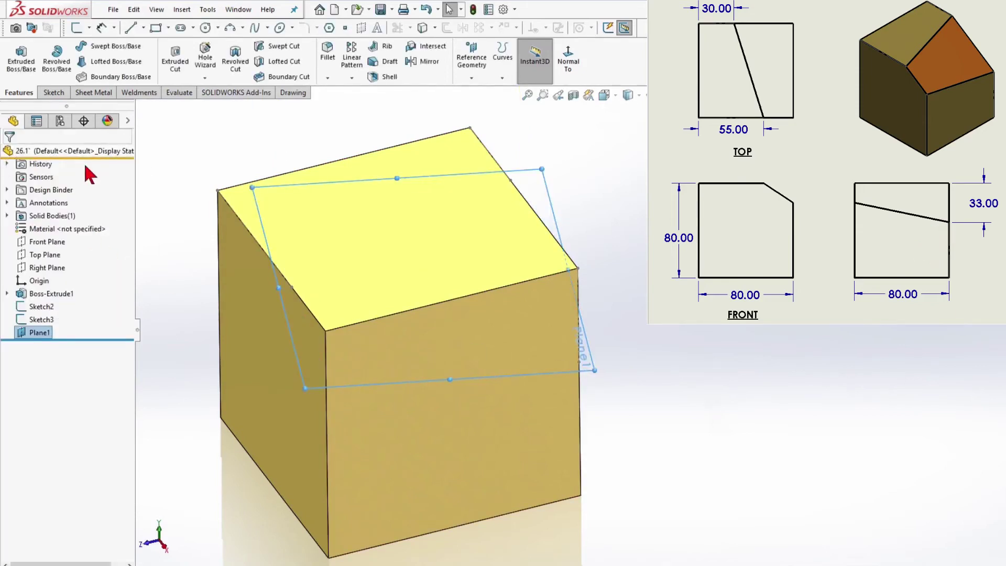
Sketch a corner rectangle on Plane1 large enough to enclose the entire cube
{"action": "left_click", "coordinate": [42, 332]}
{"action": "key", "text": "ctrl+8"}
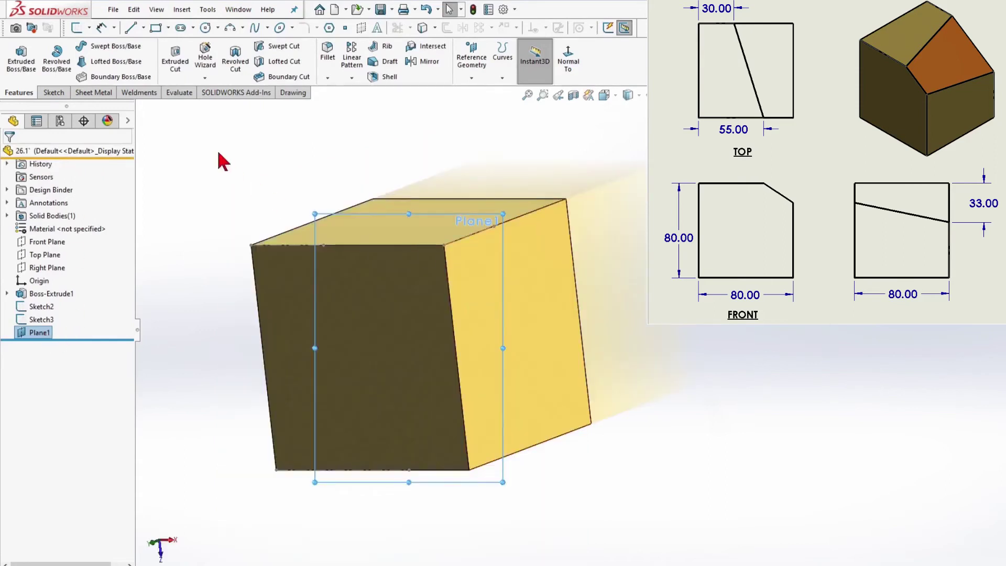
{"action": "right_click", "coordinate": [200, 125]}
{"action": "left_click", "coordinate": [216, 99]}
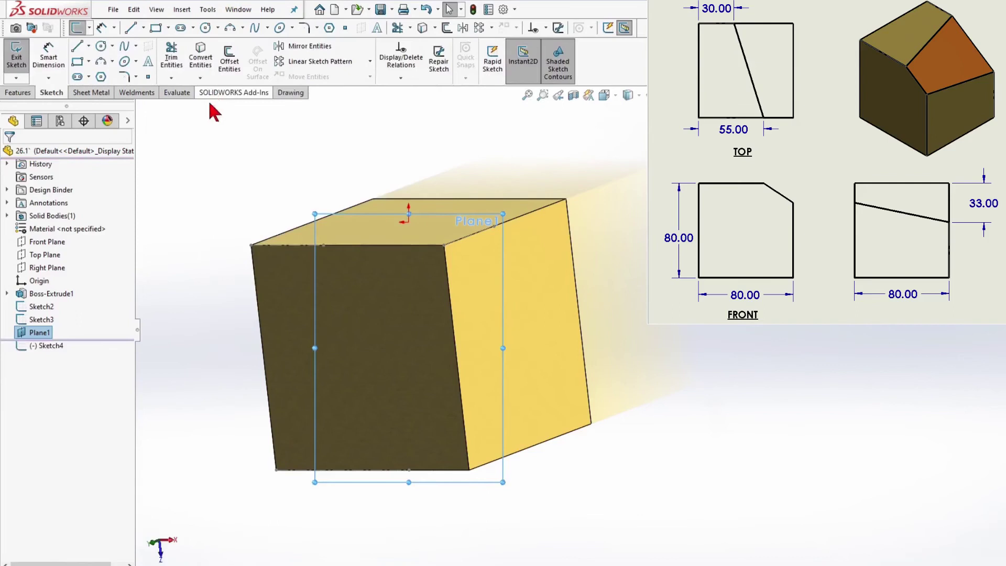
{"action": "right_click", "coordinate": [202, 159]}
{"action": "left_click", "coordinate": [266, 105]}
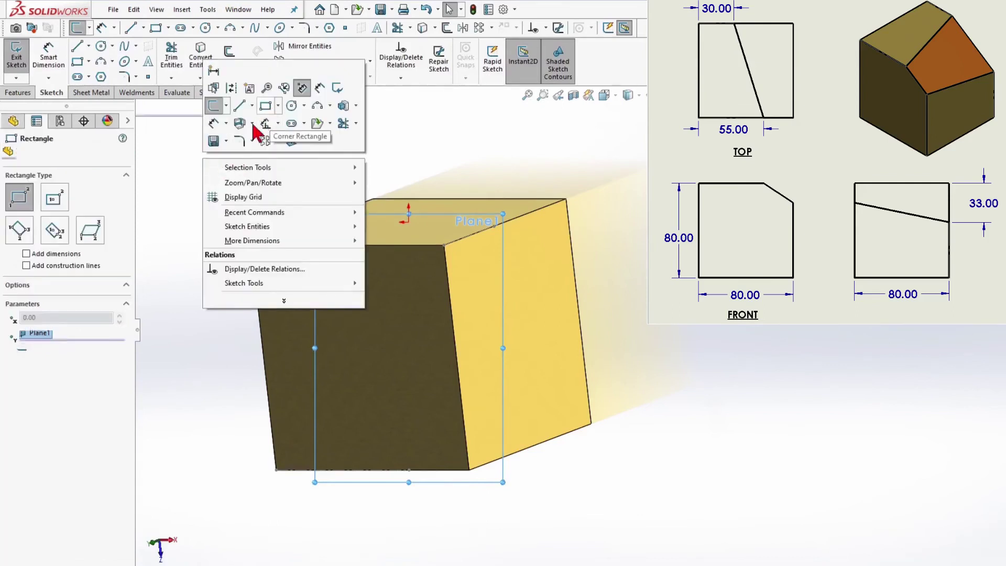
{"action": "left_click", "coordinate": [209, 178]}
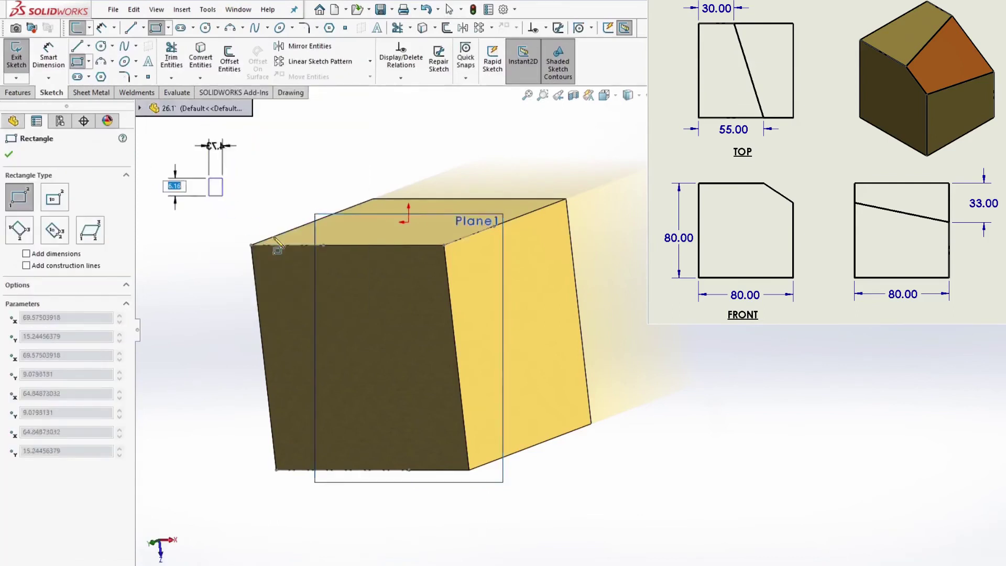
{"action": "left_click", "coordinate": [679, 518]}
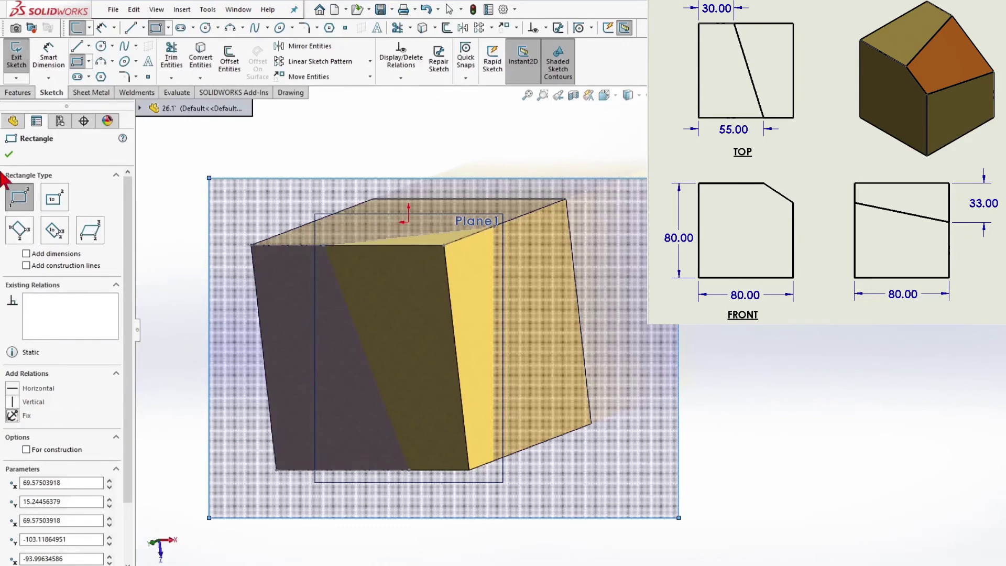
{"action": "left_click", "coordinate": [8, 154]}
{"action": "right_click", "coordinate": [192, 165]}
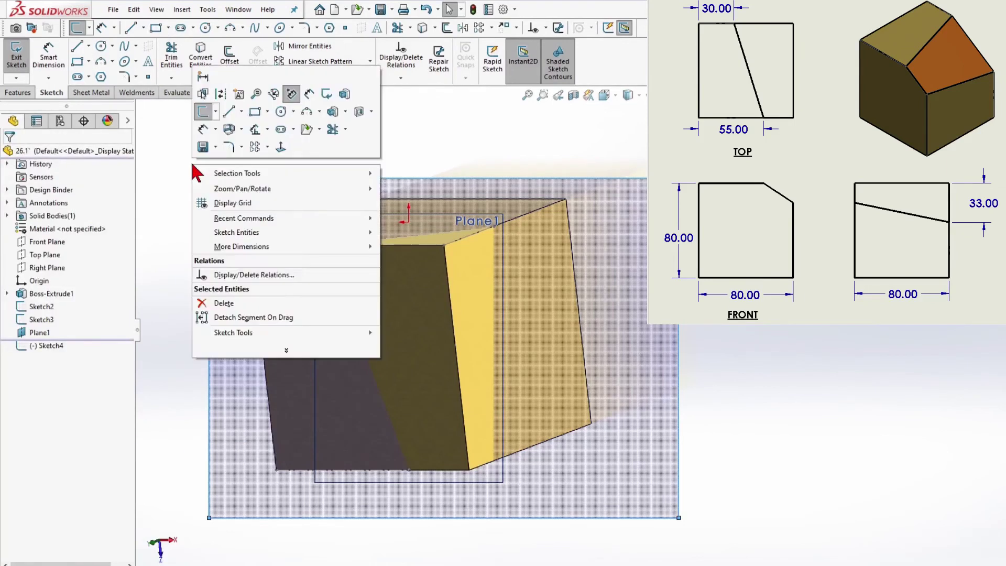
{"action": "left_click", "coordinate": [361, 112]}
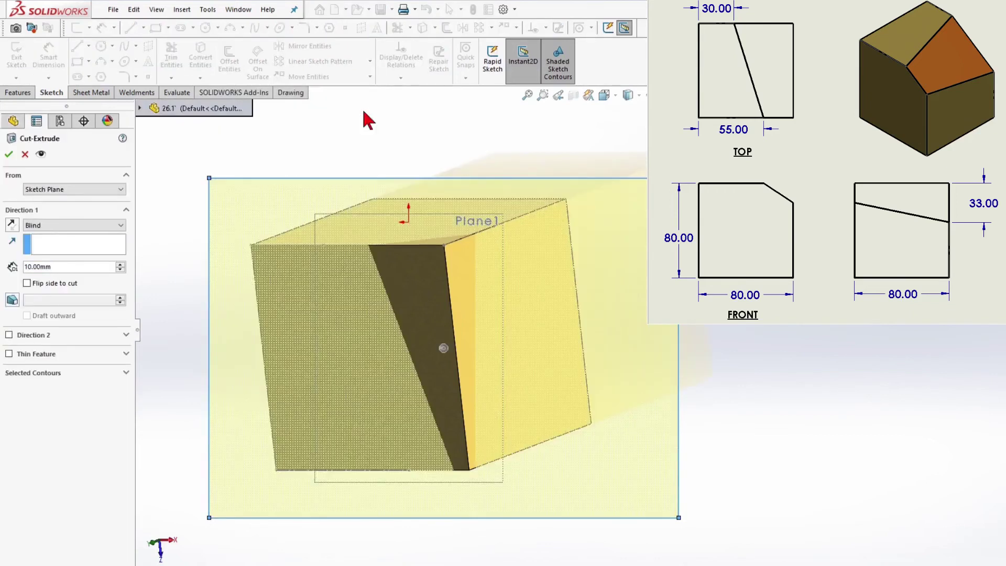
Set the extruded cut to Through All and accept it, slicing a wedge off the cube
{"action": "left_click", "coordinate": [121, 225]}
{"action": "left_click", "coordinate": [47, 242]}
{"action": "middle_click_drag", "start_coordinate": [272, 335], "coordinate": [402, 343]}
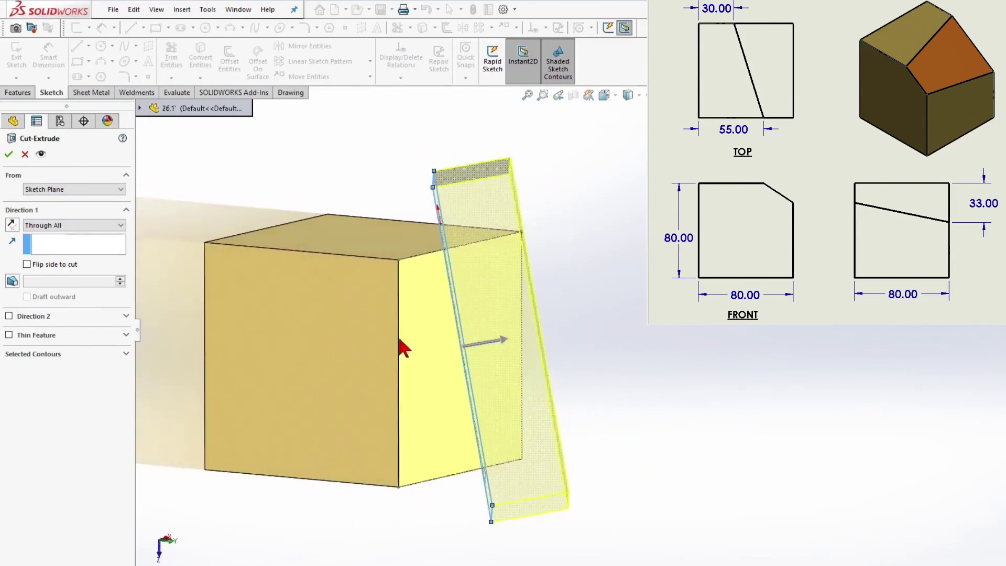
{"action": "left_click", "coordinate": [8, 153]}
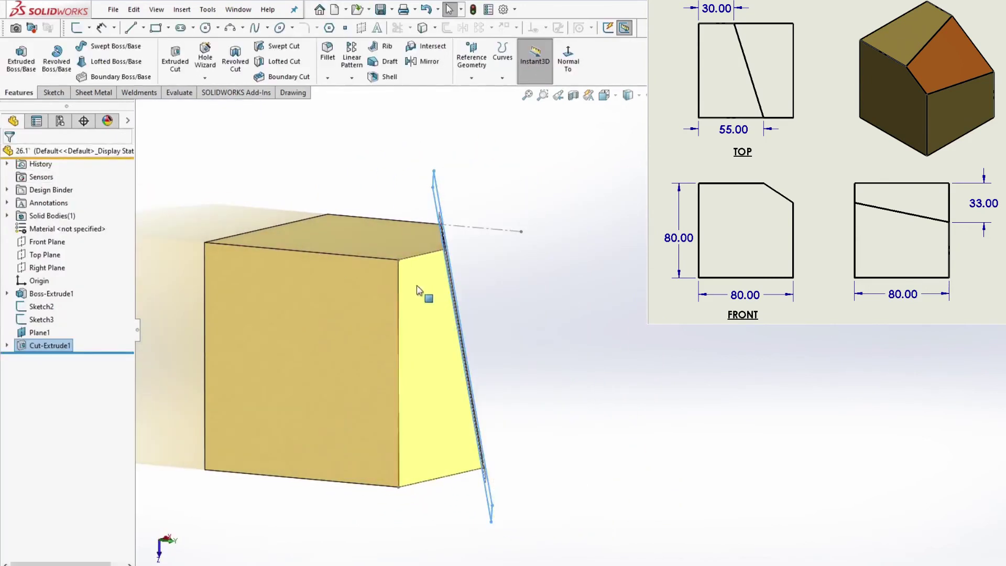
{"action": "middle_click_drag", "start_coordinate": [417, 285], "coordinate": [337, 285]}
{"action": "middle_click_drag", "start_coordinate": [194, 201], "coordinate": [288, 236]}
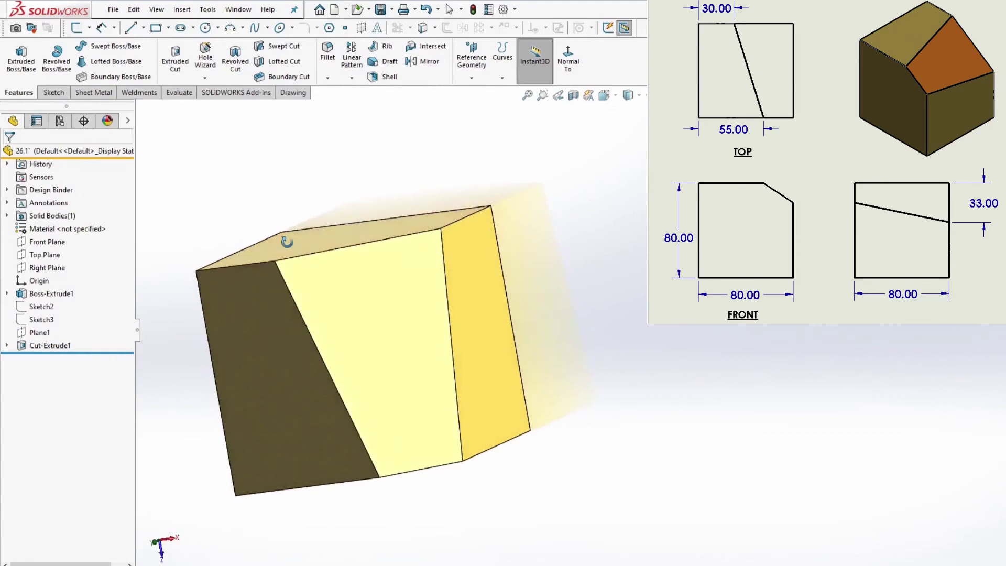
Apply an orange appearance to only the slanted cut face
{"action": "right_click", "coordinate": [365, 269]}
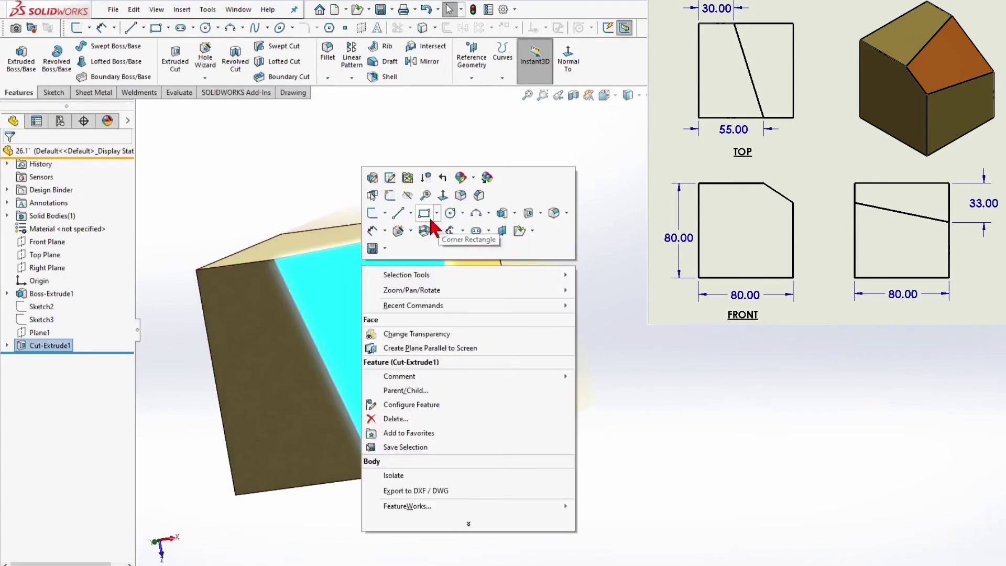
{"action": "left_click", "coordinate": [476, 179]}
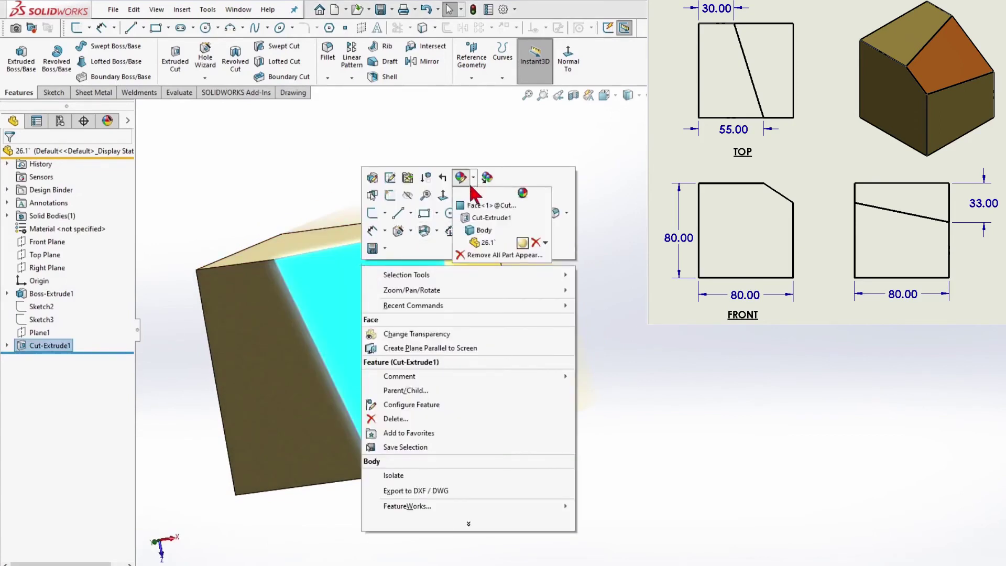
{"action": "left_click", "coordinate": [483, 215]}
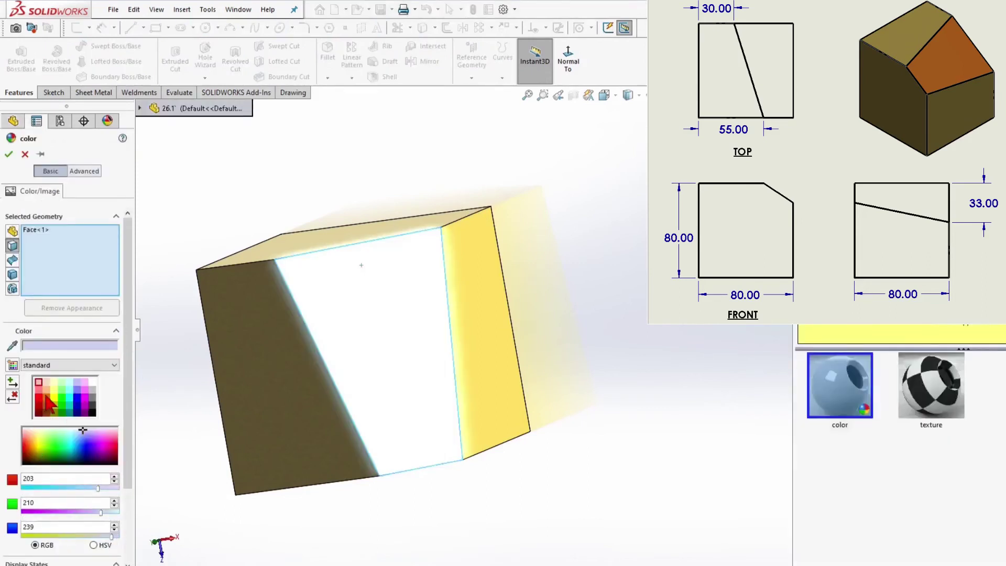
{"action": "left_click", "coordinate": [46, 397]}
{"action": "left_click", "coordinate": [8, 153]}
{"action": "middle_click_drag", "start_coordinate": [381, 356], "coordinate": [596, 194]}
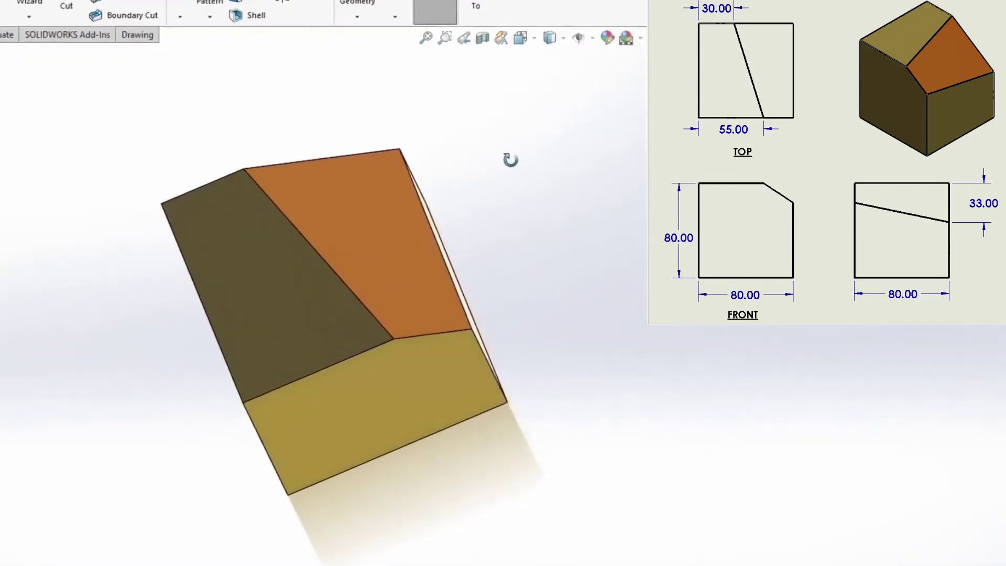
{"action": "middle_click_drag", "start_coordinate": [511, 160], "coordinate": [606, 456]}
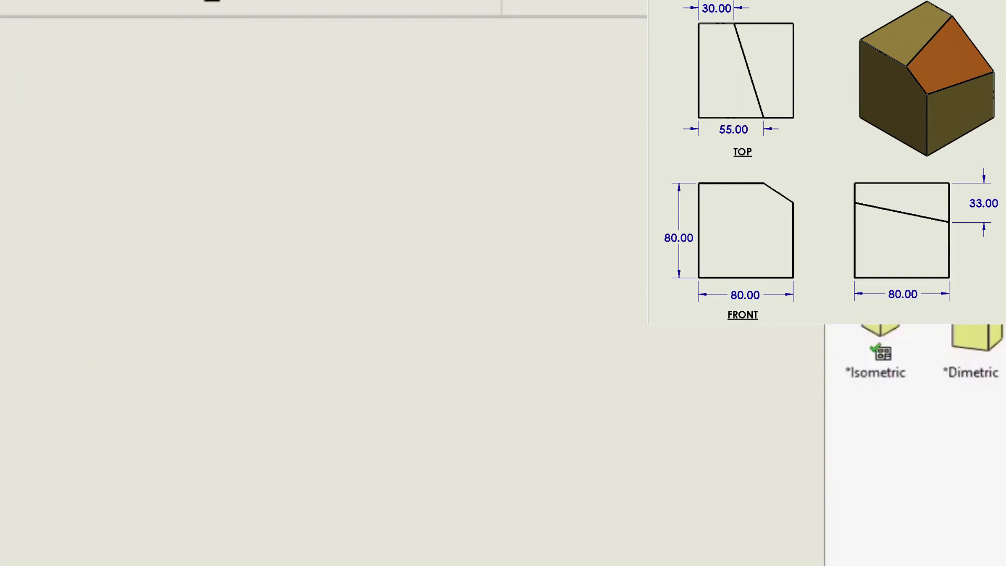
Place the front view, then project top, right side and isometric views around it
{"action": "mouse_move", "coordinate": [880, 235]}
{"action": "left_mouse_down"}
{"action": "mouse_move", "coordinate": [68, 301]}
{"action": "mouse_move", "coordinate": [193, 401]}
{"action": "left_mouse_up"}
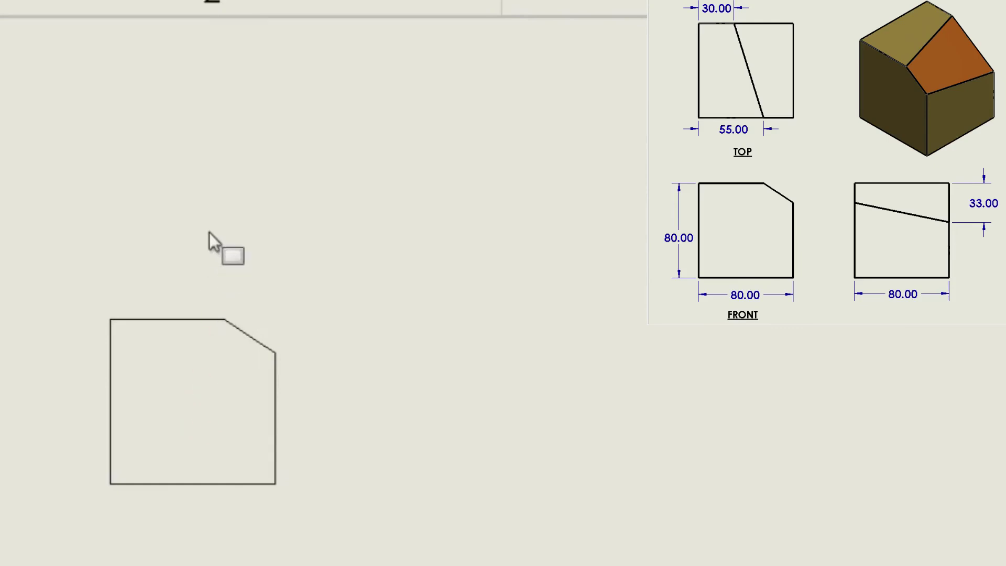
{"action": "left_click", "coordinate": [209, 165]}
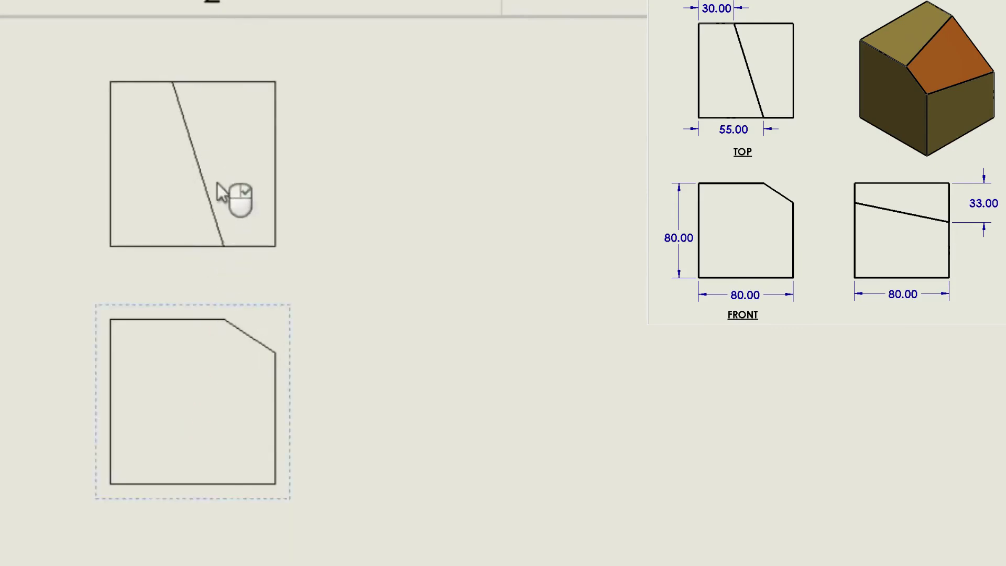
{"action": "left_click", "coordinate": [522, 412]}
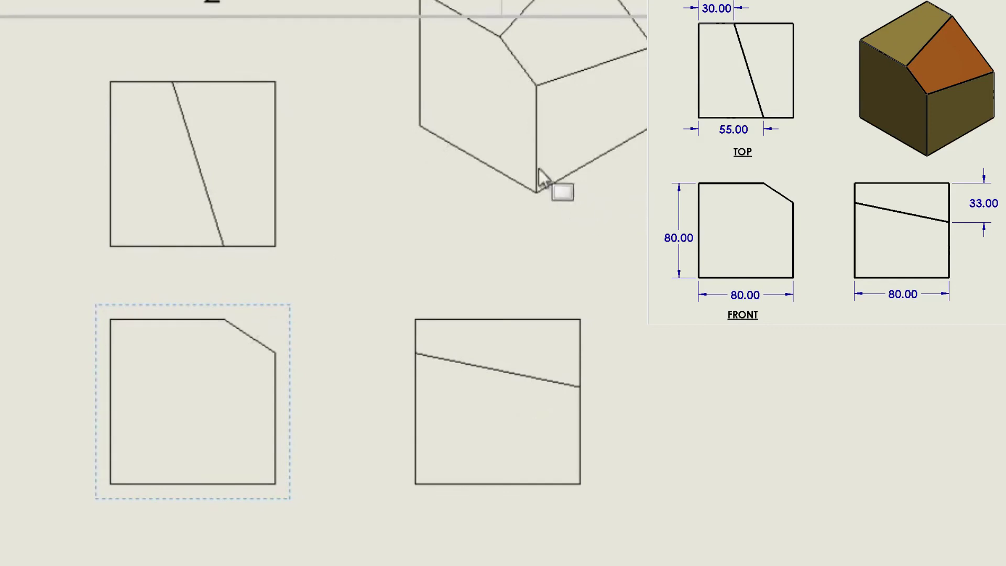
{"action": "left_click", "coordinate": [492, 140]}
{"action": "key", "text": "Escape"}
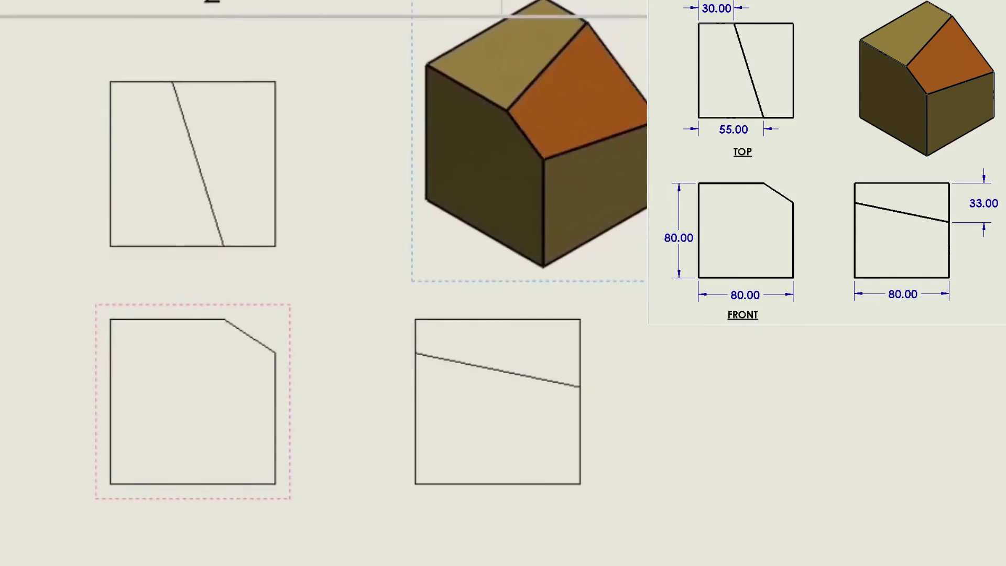
Dimension the front view 80.00 wide and 80.00 high, and the side view 80.00 wide
{"action": "left_click_drag", "start_coordinate": [656, 326], "coordinate": [642, 311]}
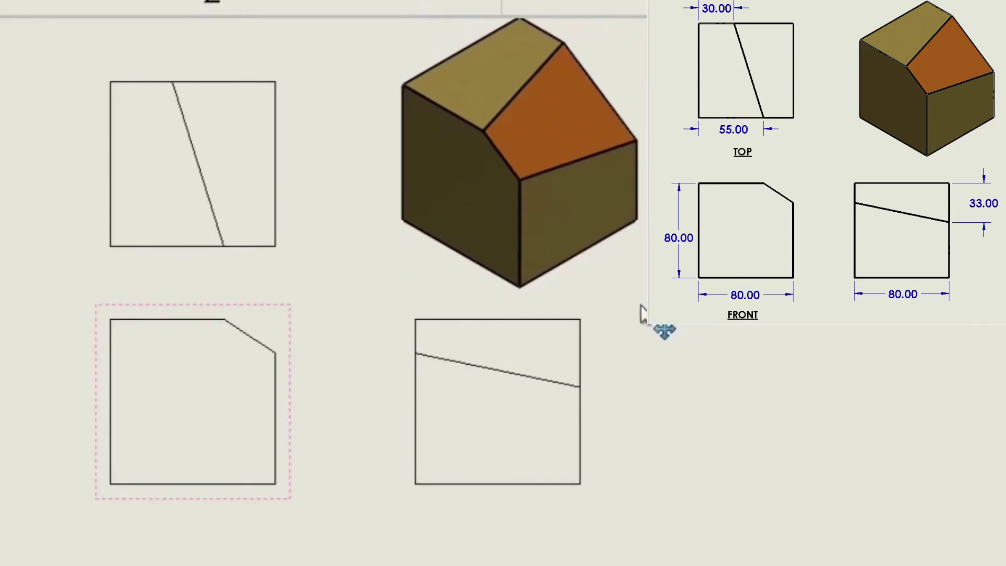
{"action": "left_click", "coordinate": [215, 484]}
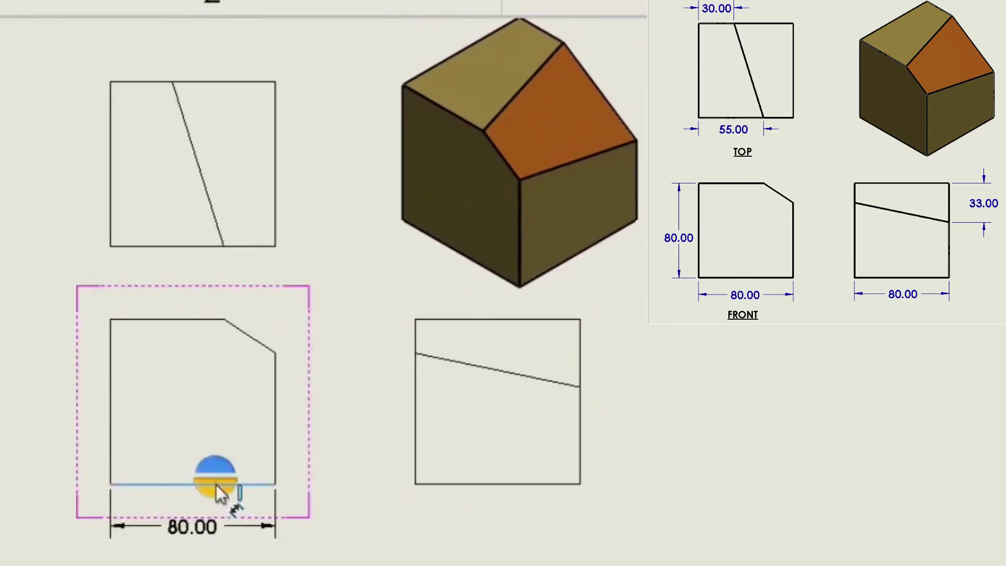
{"action": "left_click", "coordinate": [191, 545]}
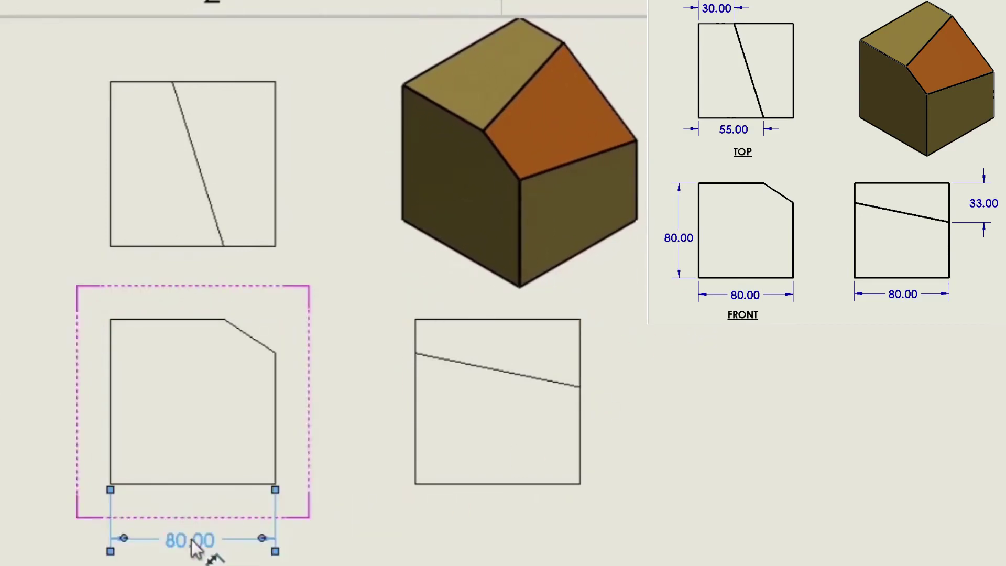
{"action": "left_click", "coordinate": [108, 410]}
{"action": "left_click", "coordinate": [101, 404]}
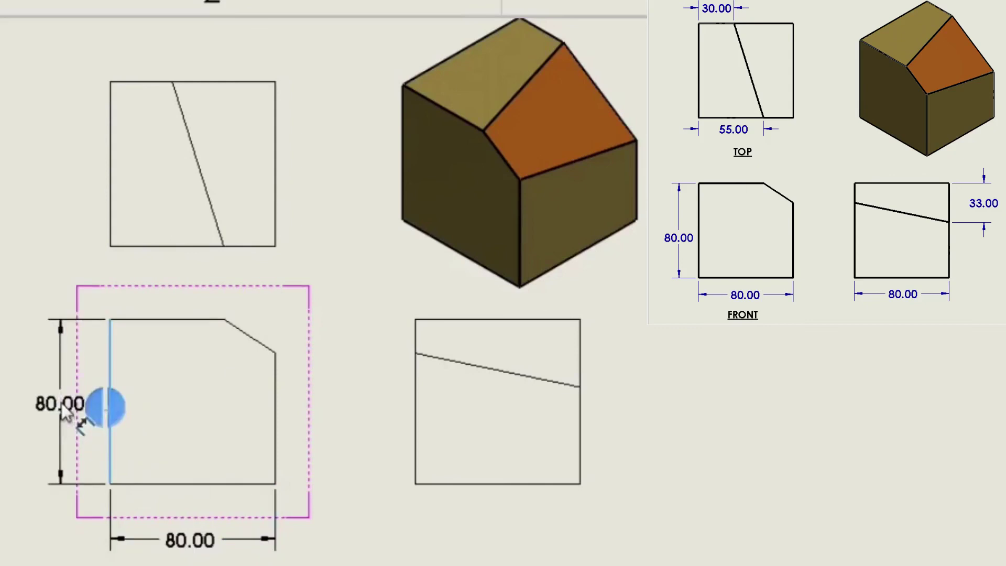
{"action": "left_click", "coordinate": [517, 485]}
{"action": "left_click", "coordinate": [503, 548]}
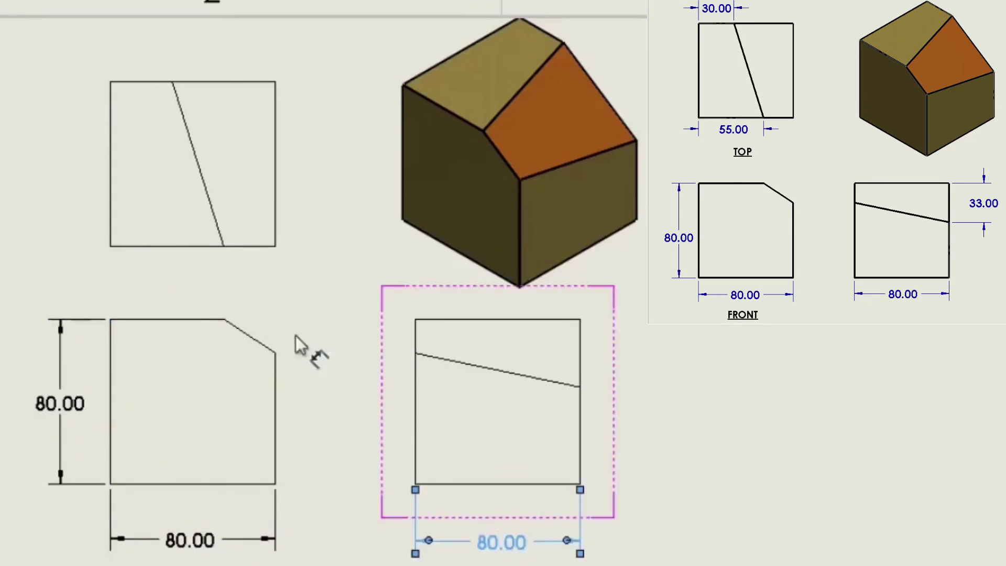
Add the 55.00 and 30.00 cut offsets on the top view and 33.00 on the side view
{"action": "left_click", "coordinate": [224, 246]}
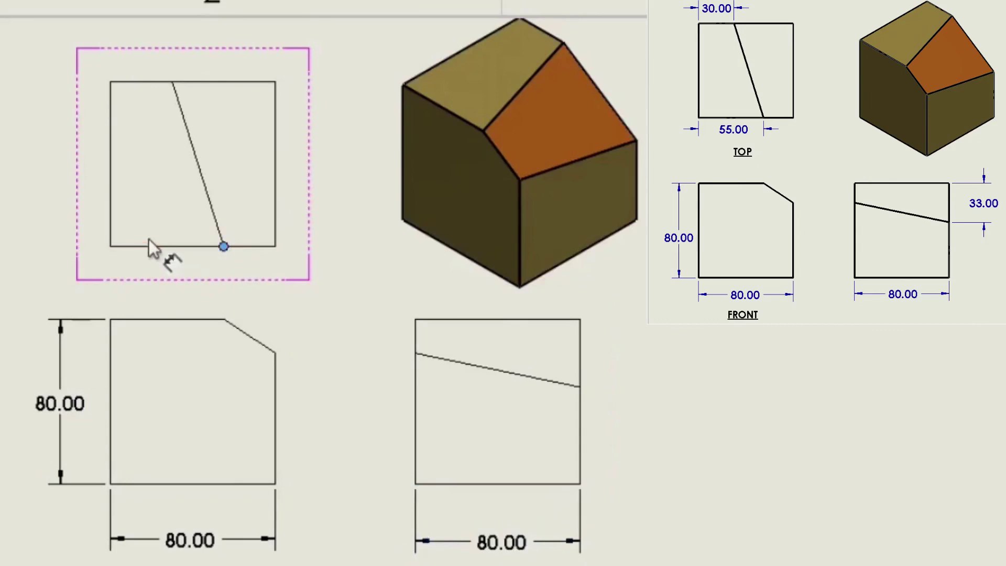
{"action": "left_click", "coordinate": [110, 246]}
{"action": "left_click", "coordinate": [195, 291]}
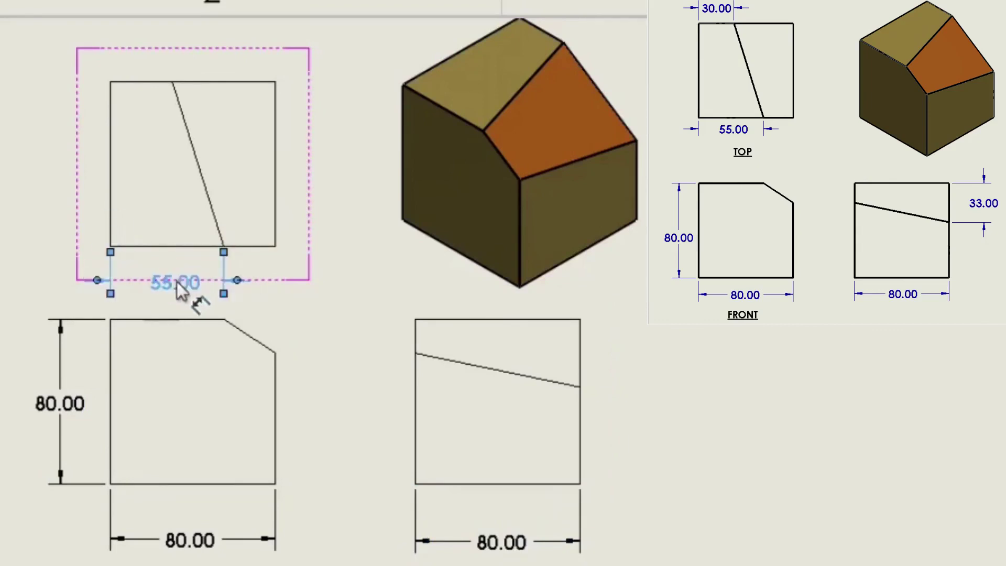
{"action": "left_click", "coordinate": [172, 82]}
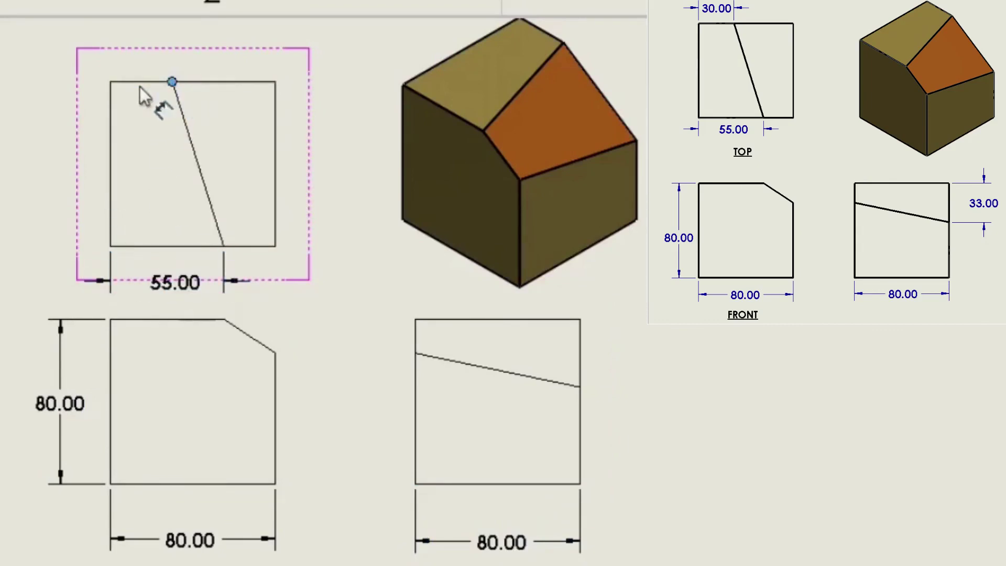
{"action": "left_click", "coordinate": [110, 82]}
{"action": "left_click", "coordinate": [150, 46]}
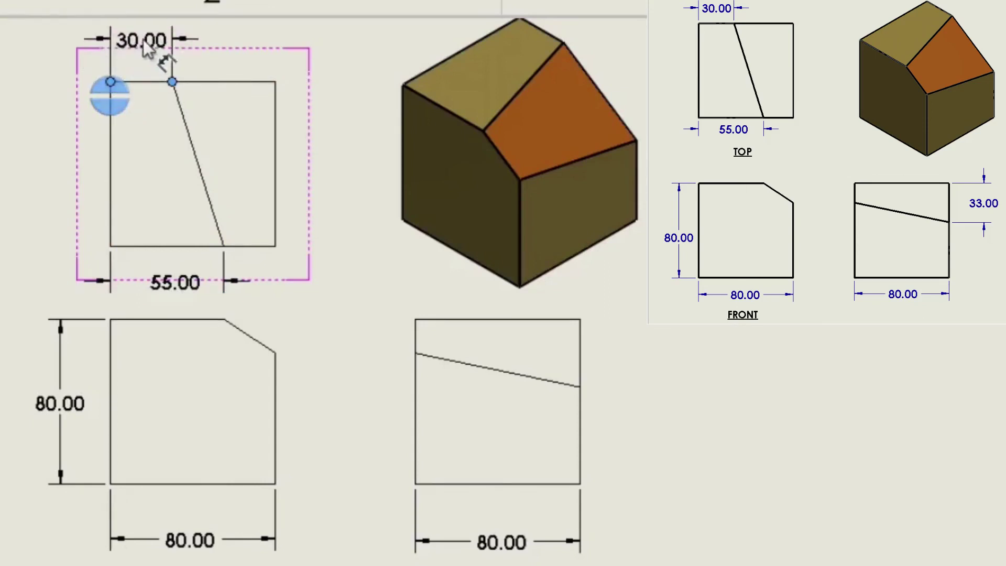
{"action": "left_click", "coordinate": [580, 387]}
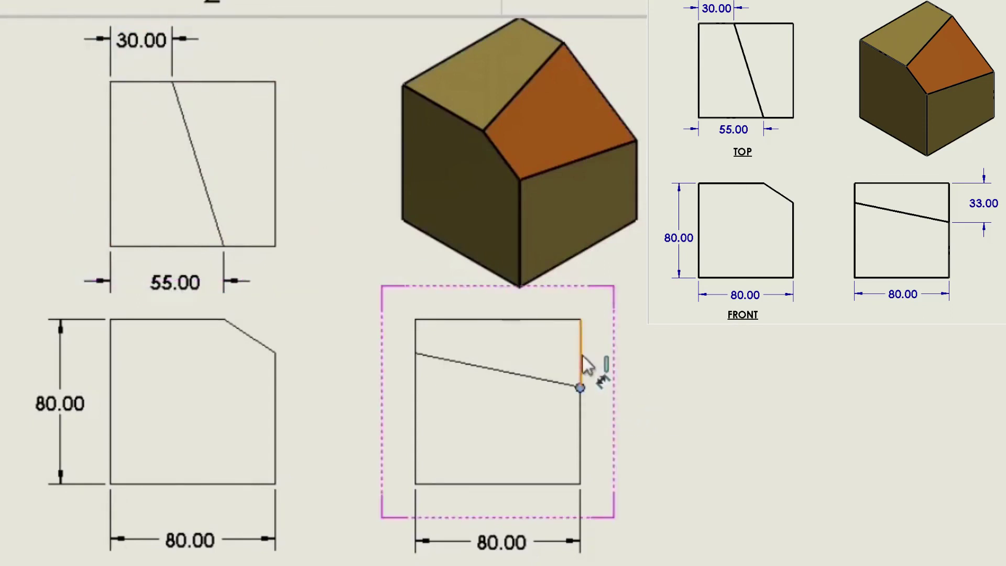
{"action": "left_click", "coordinate": [580, 319]}
{"action": "left_click", "coordinate": [640, 355]}
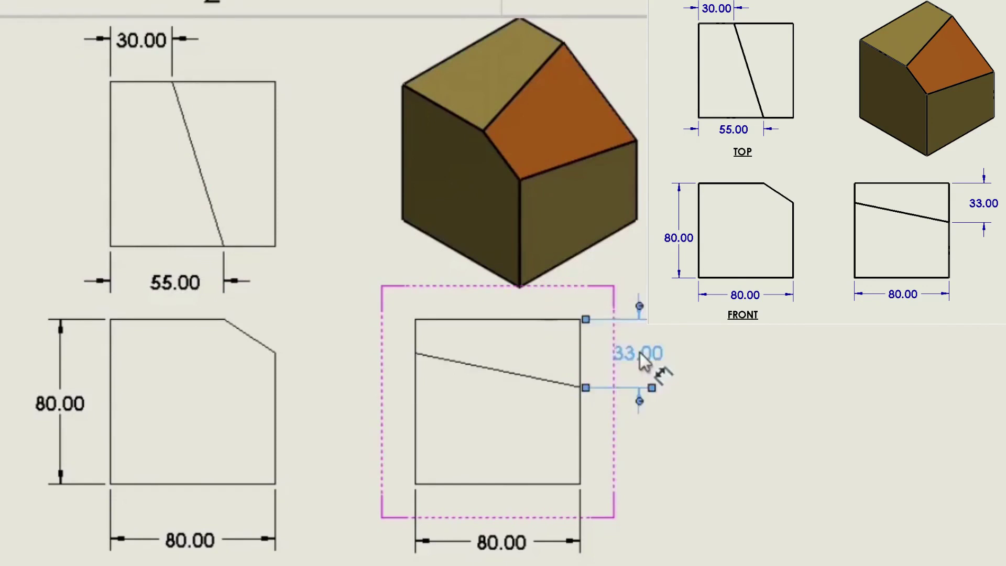